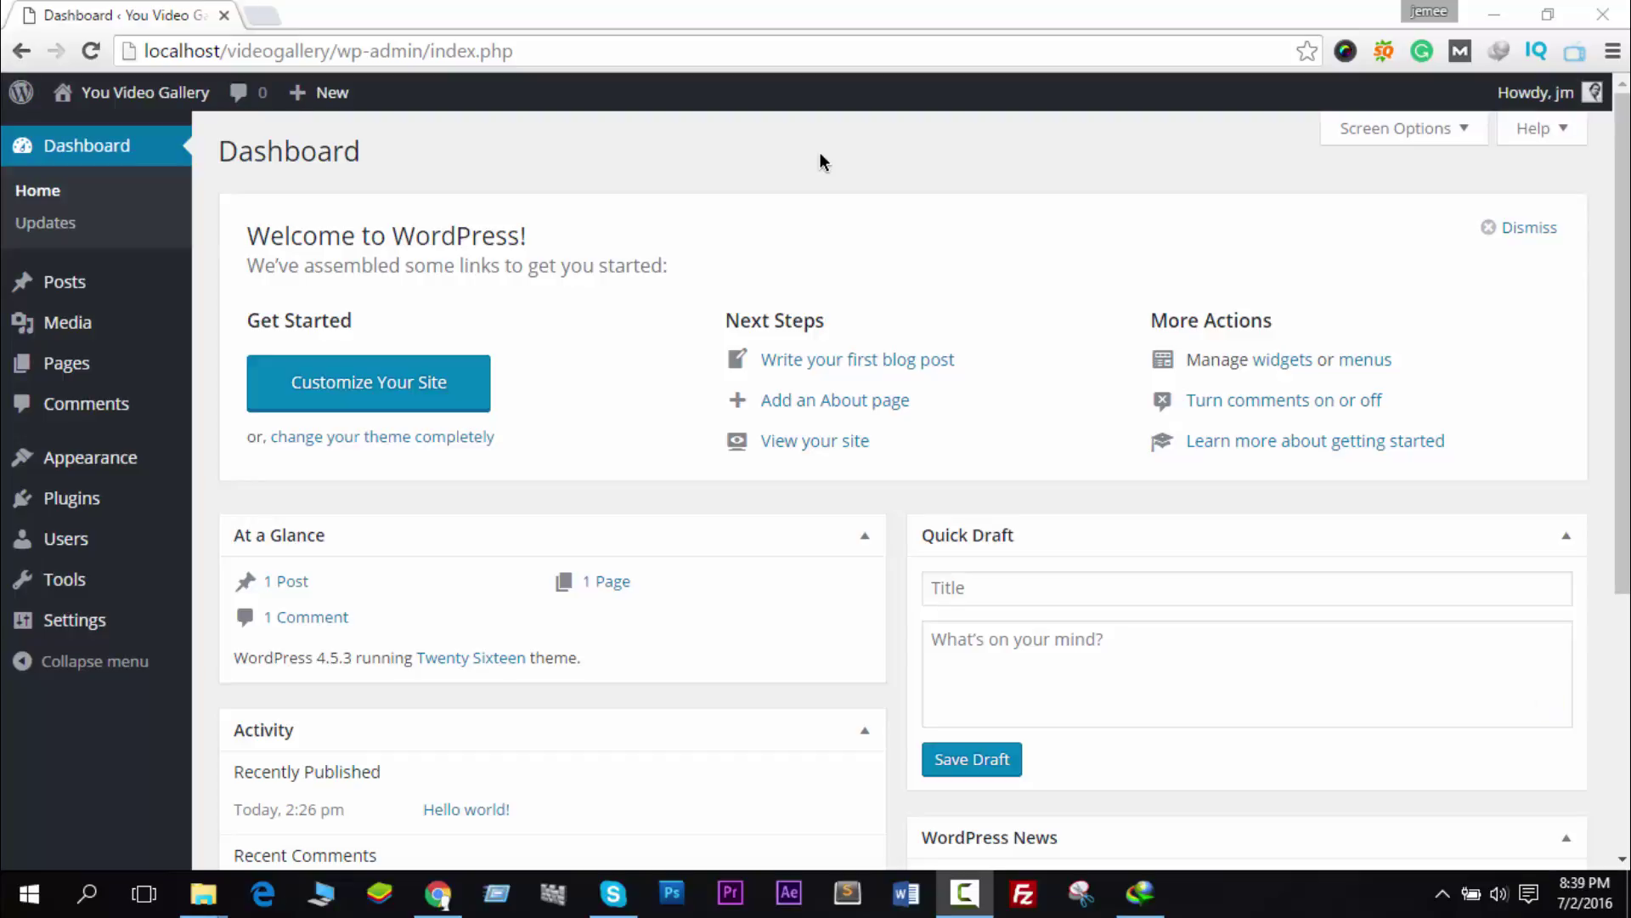
Step: Open the Add Plugins page from the Plugins menu
{"action": "left_click", "coordinate": [542, 168]}
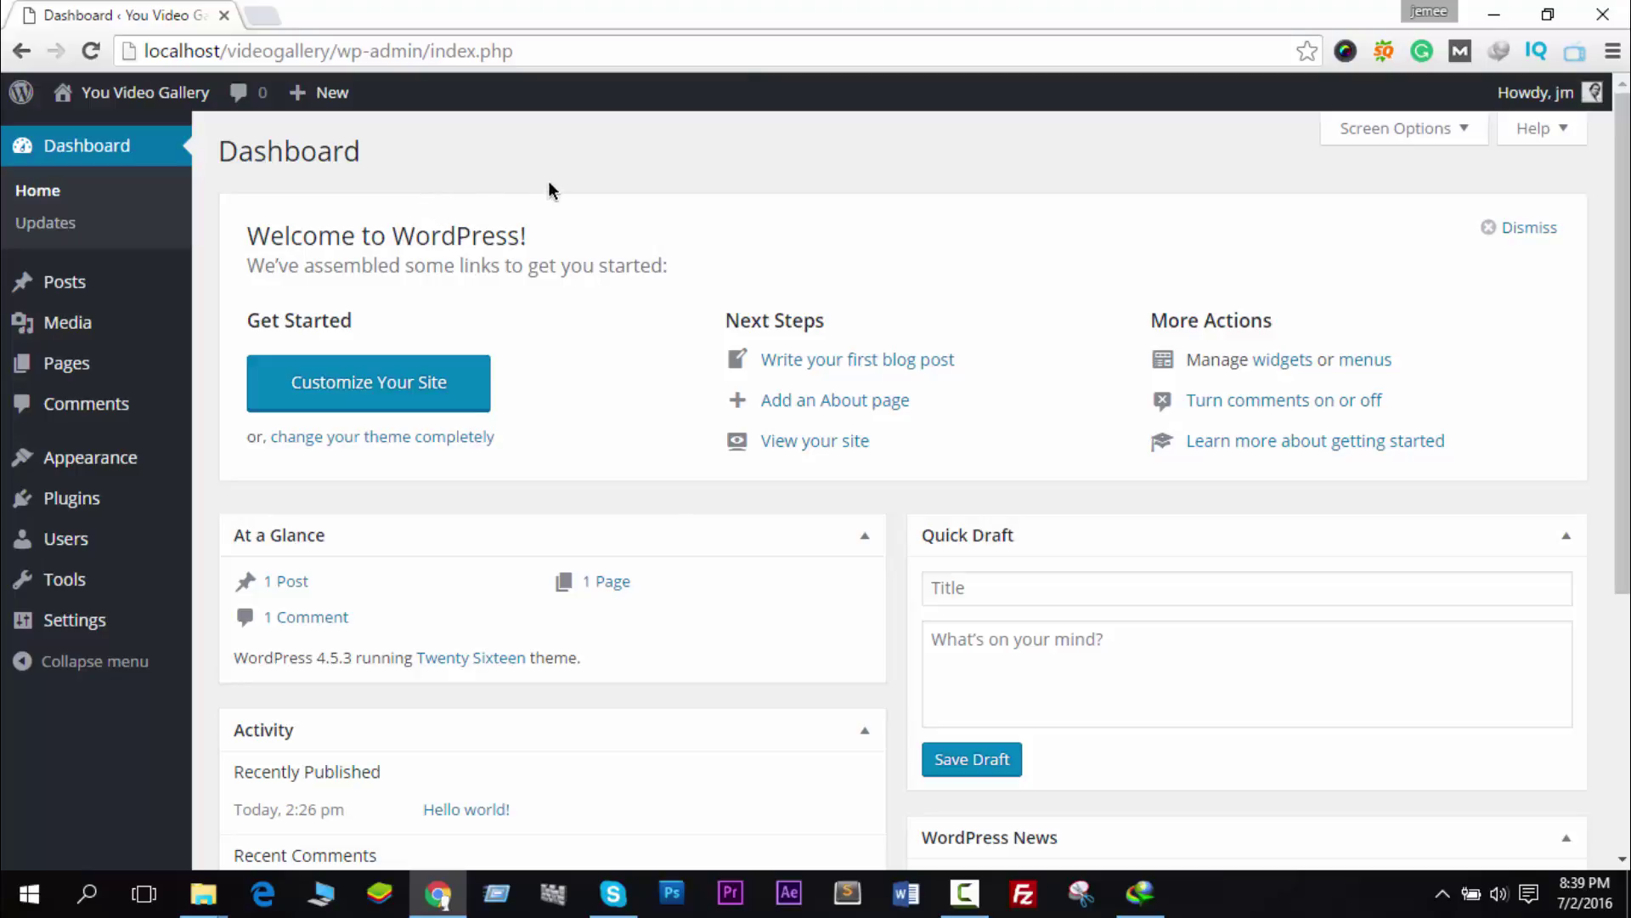
{"action": "mouse_move", "coordinate": [153, 499]}
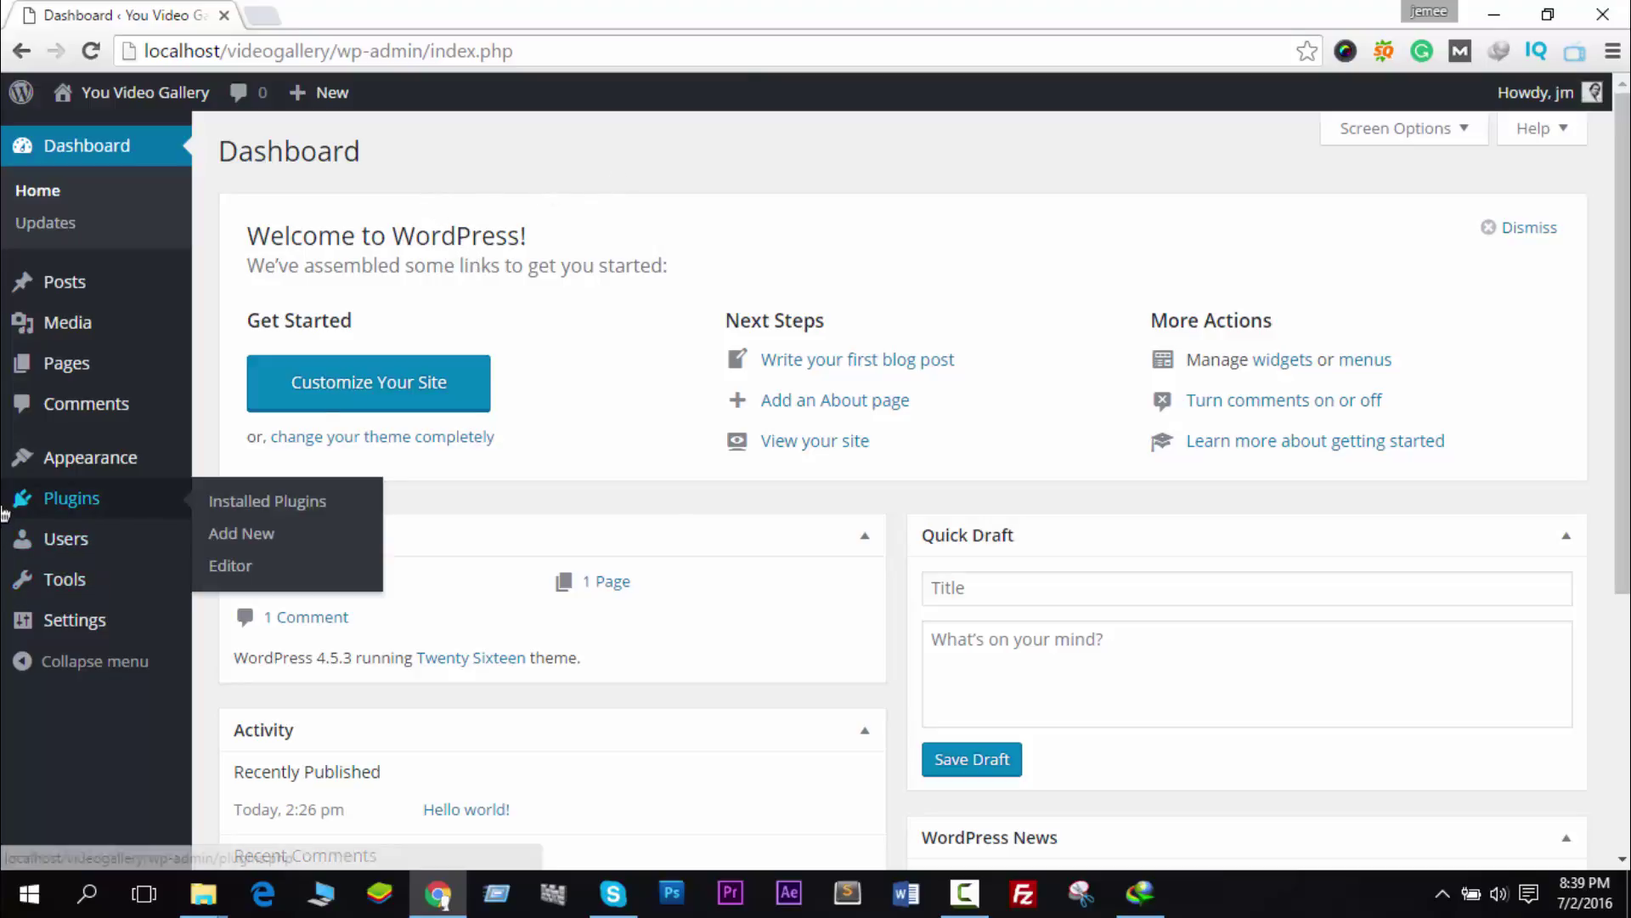
{"action": "left_click", "coordinate": [253, 540]}
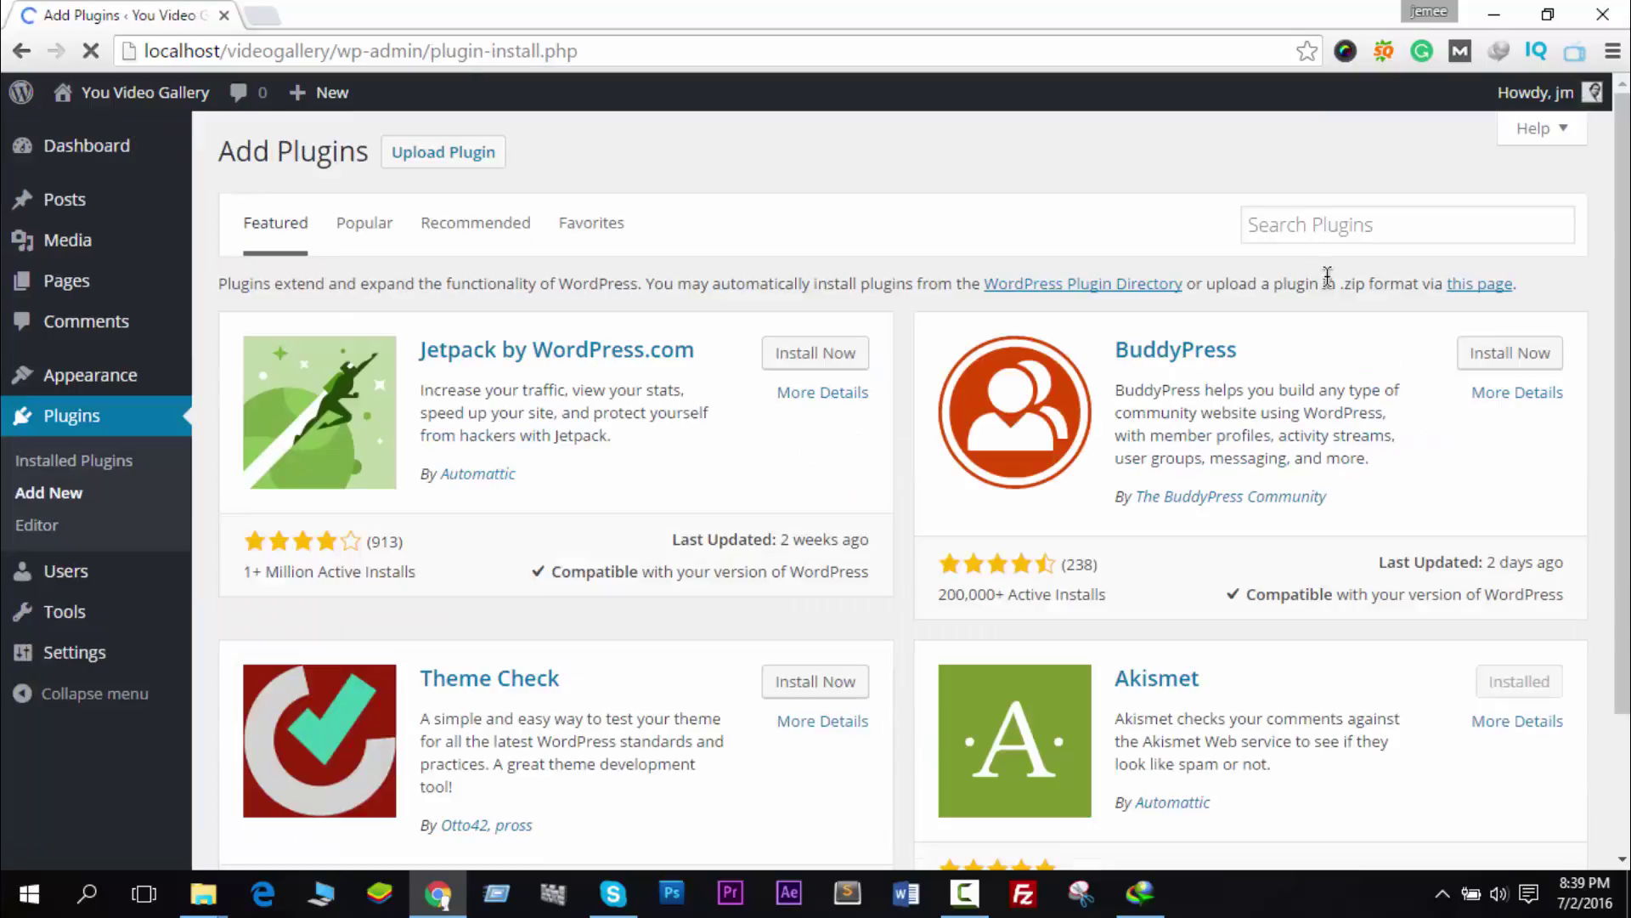
Step: Search the plugin directory for 'you video gallery' using the suggested search term
{"action": "left_click", "coordinate": [1334, 236]}
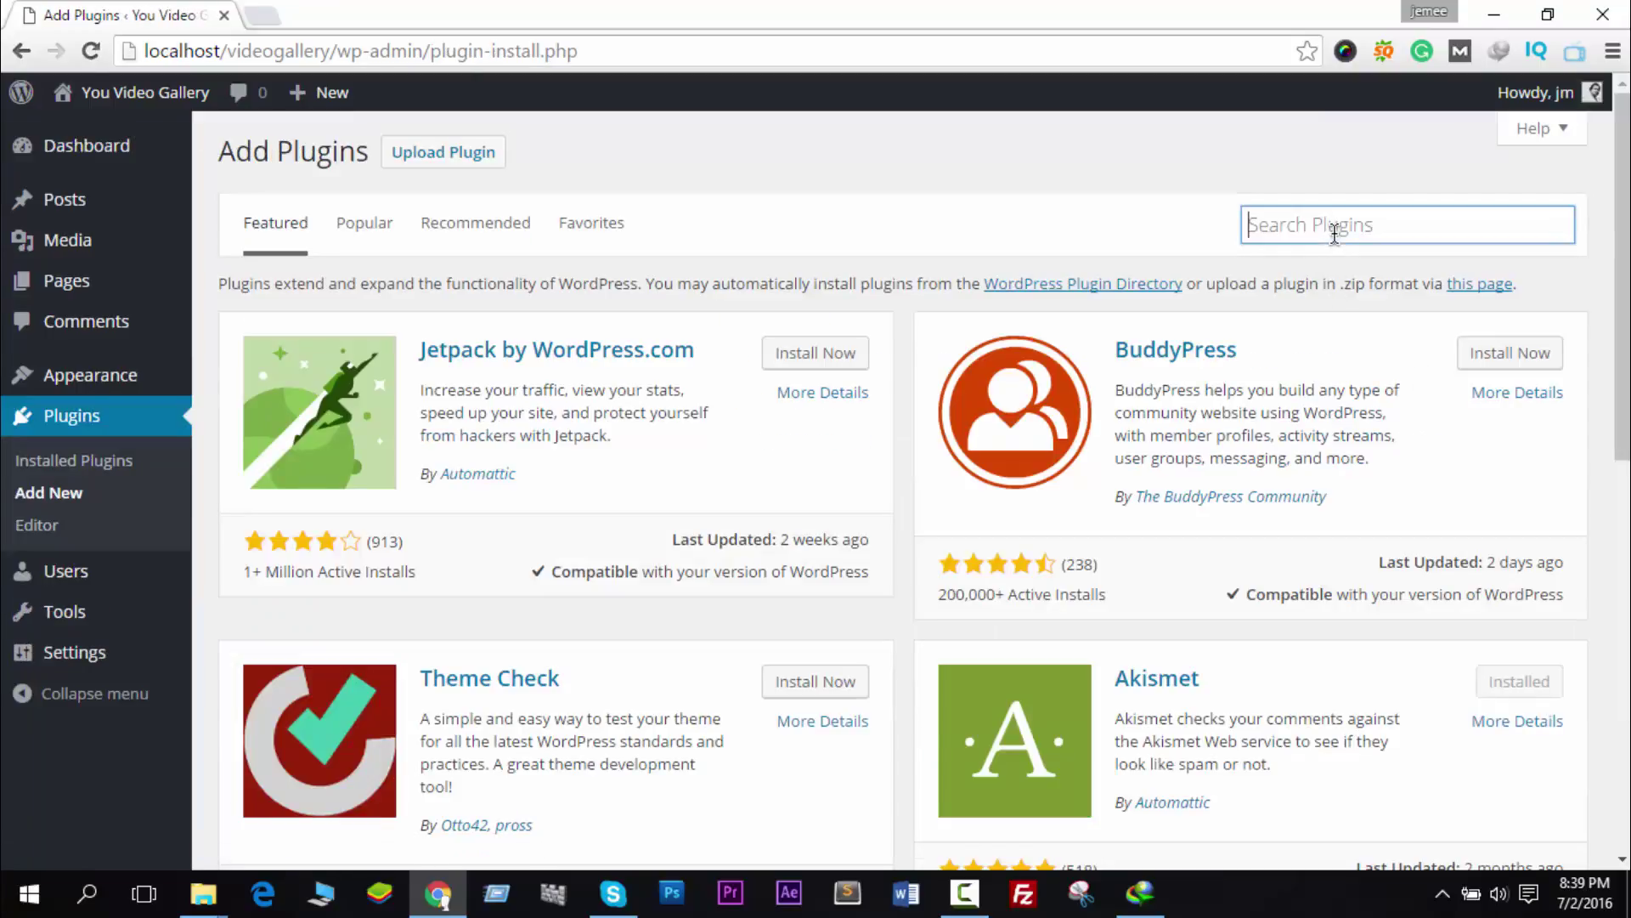
{"action": "type", "text": "Y"}
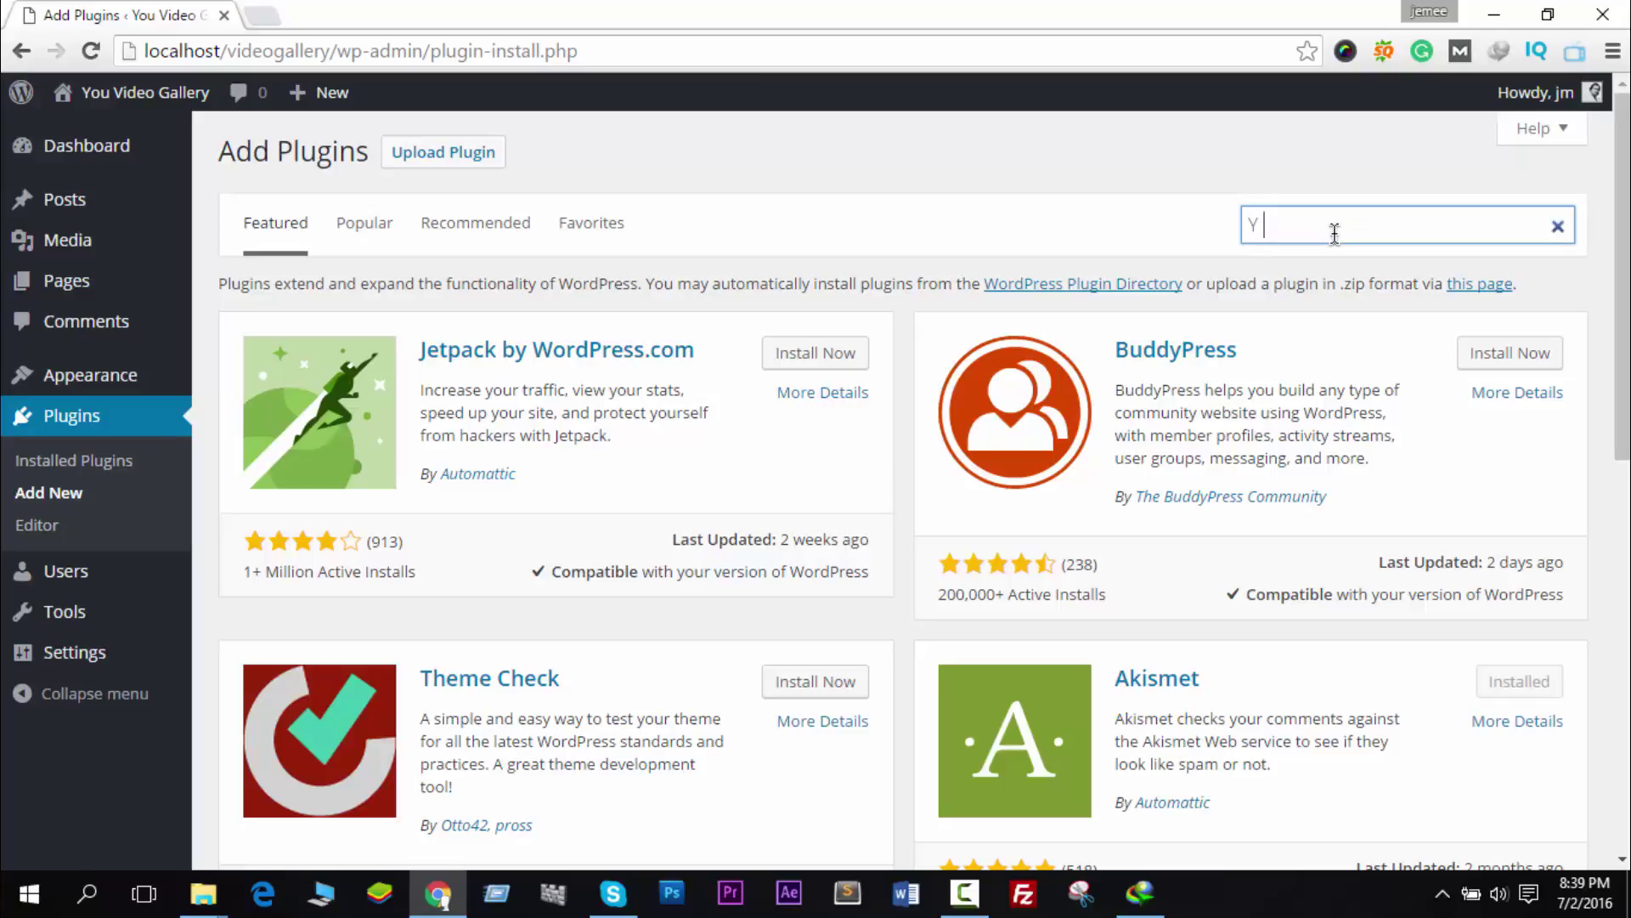
{"action": "type", "text": "ou"}
{"action": "key", "text": "BackSpace"}
{"action": "key", "text": "BackSpace"}
{"action": "type", "text": "You"}
{"action": "key", "text": "BackSpace"}
{"action": "key", "text": "BackSpace"}
{"action": "key", "text": "BackSpace"}
{"action": "key", "text": "BackSpace"}
{"action": "type", "text": "You V"}
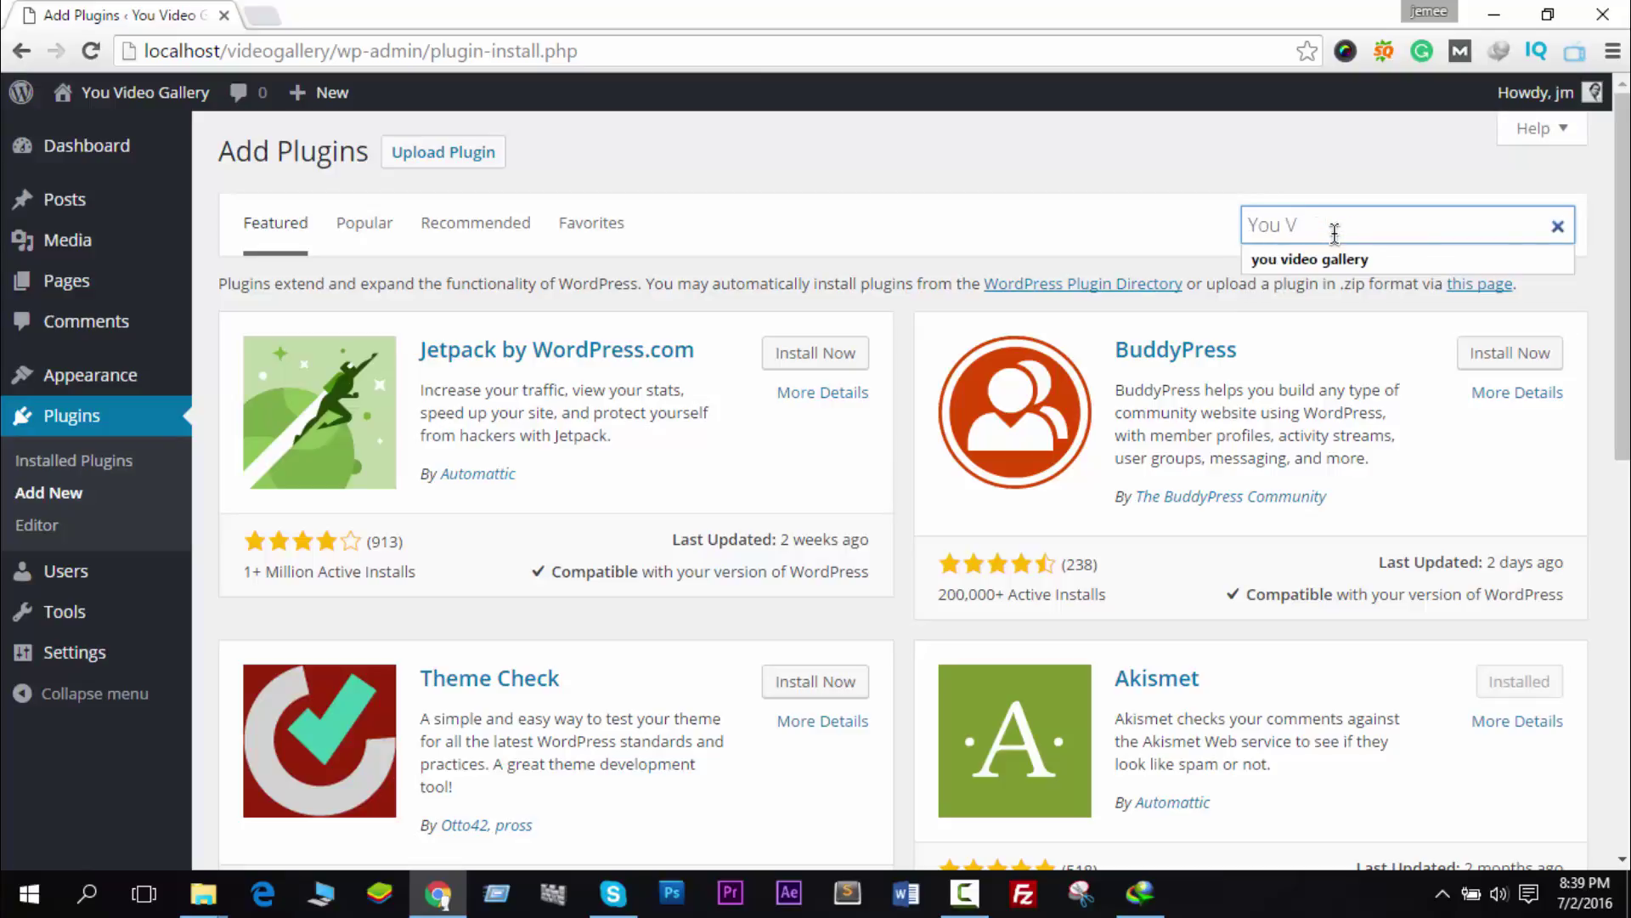
{"action": "key", "text": "Down"}
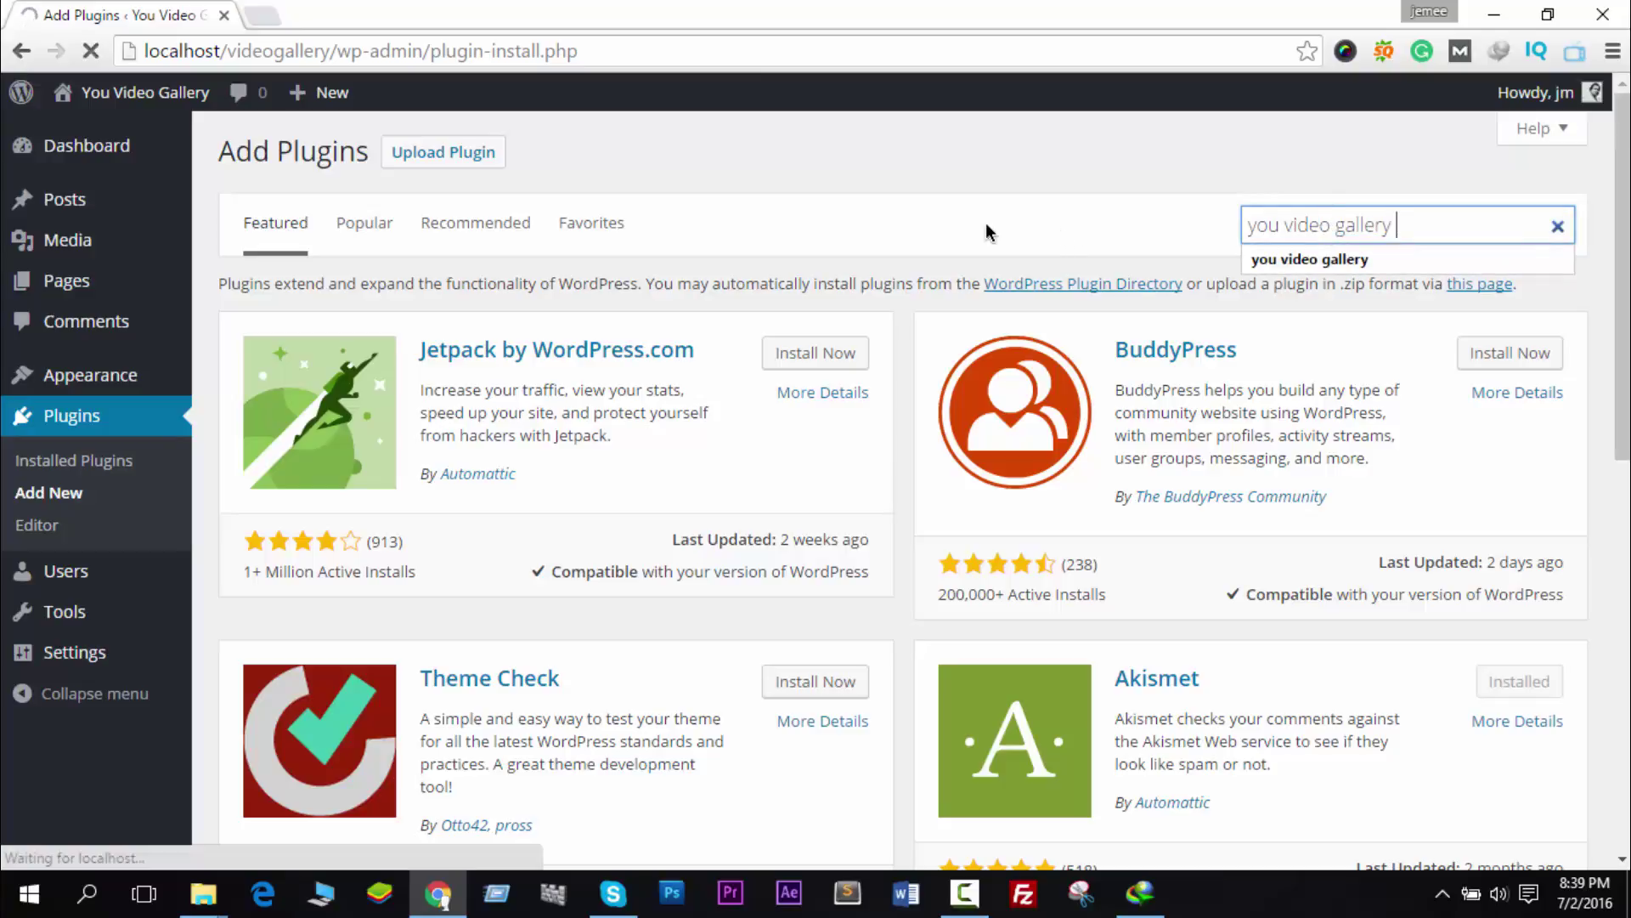
{"action": "key", "text": "Return"}
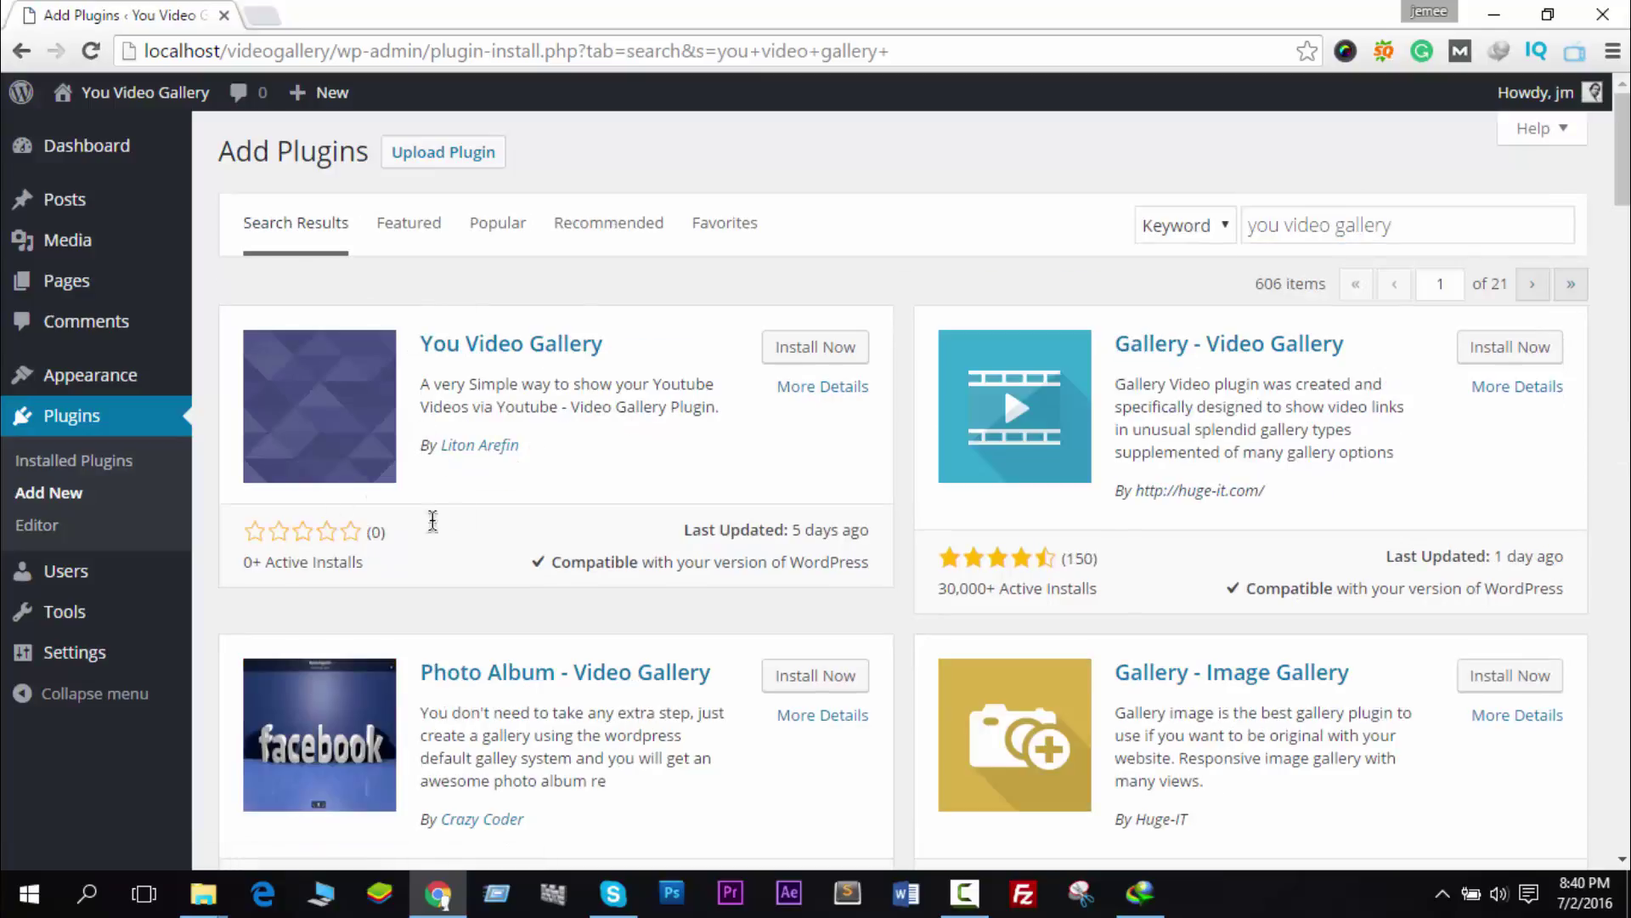
Step: Install You Video Gallery 1.0.0 from the search results and activate it
{"action": "left_click", "coordinate": [807, 349]}
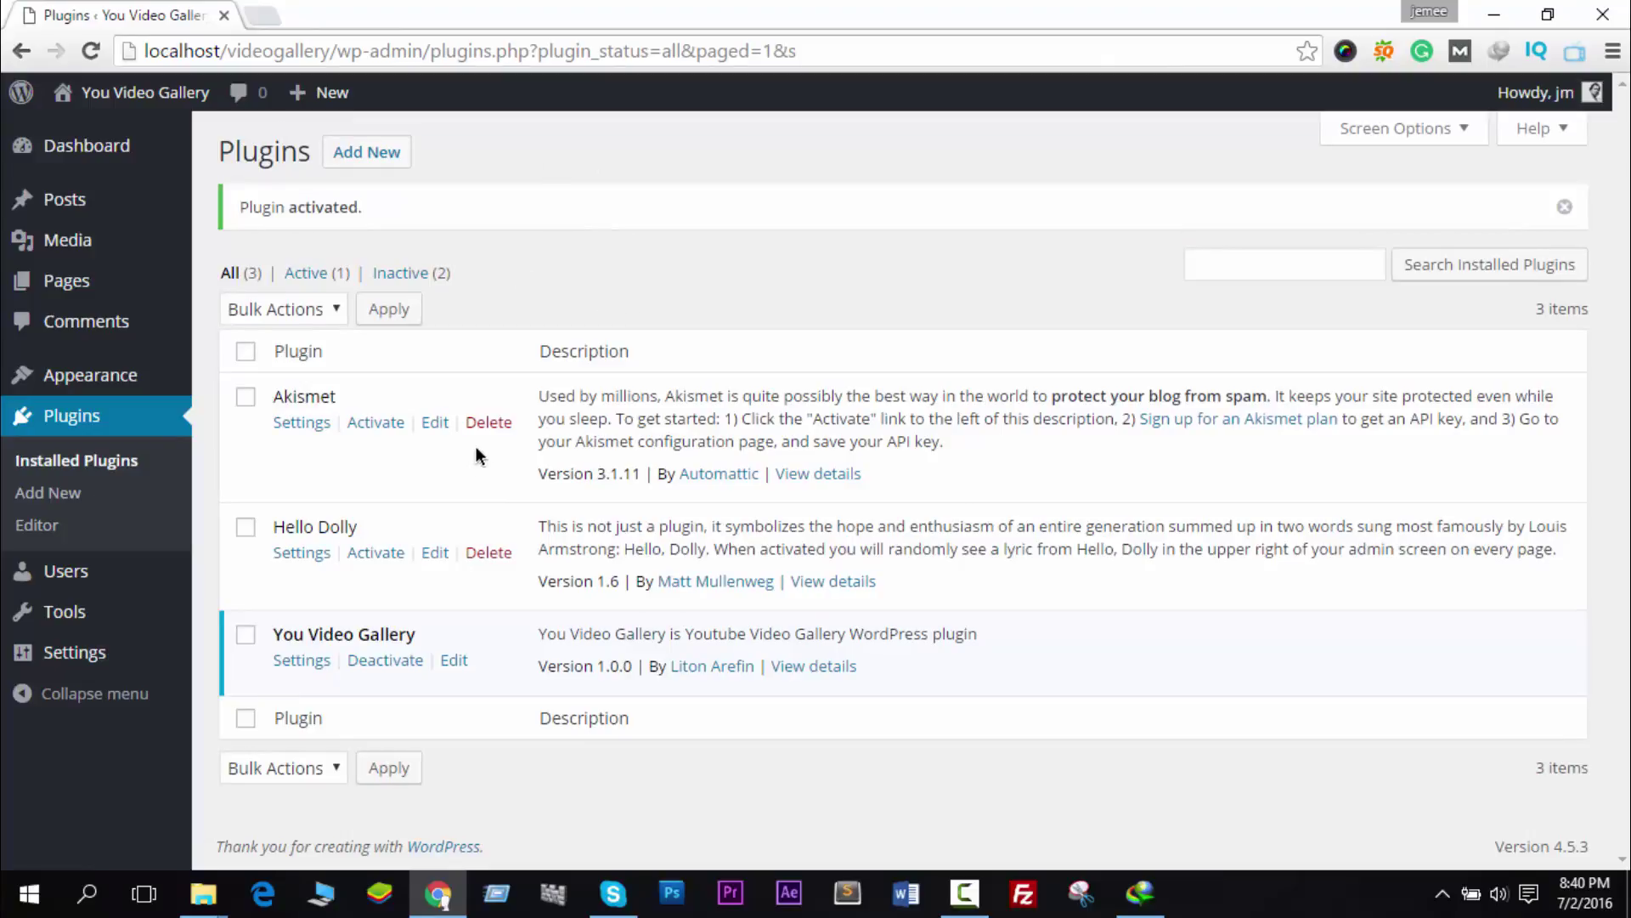
Step: Open the Video Gallery Plugin page under Settings
{"action": "mouse_move", "coordinate": [92, 665]}
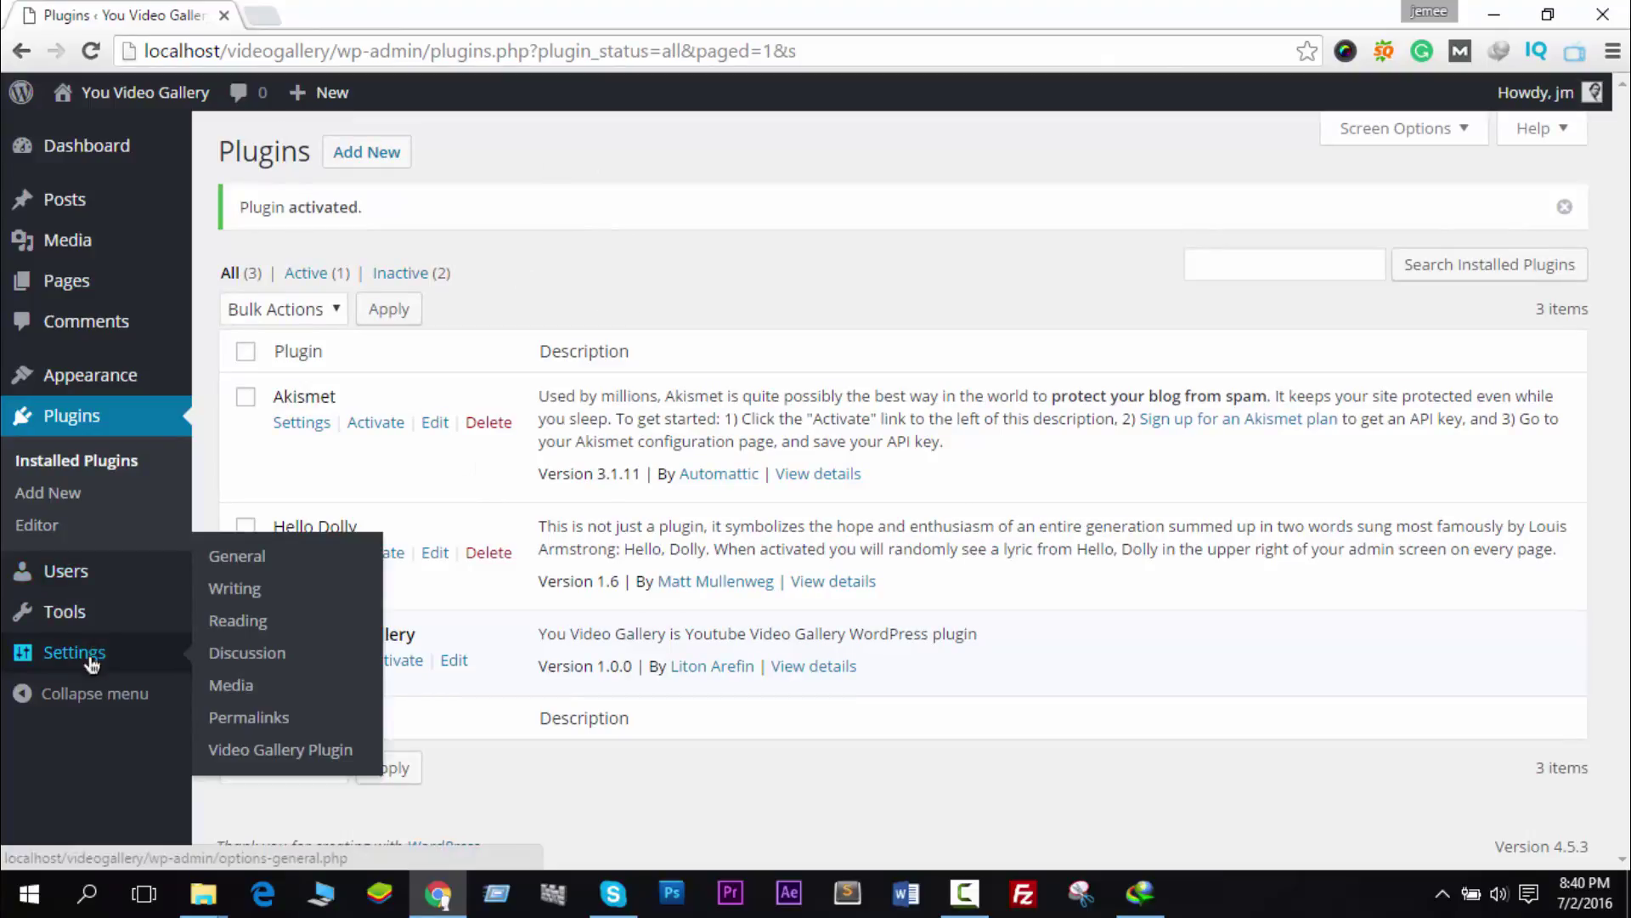
{"action": "left_click", "coordinate": [297, 750]}
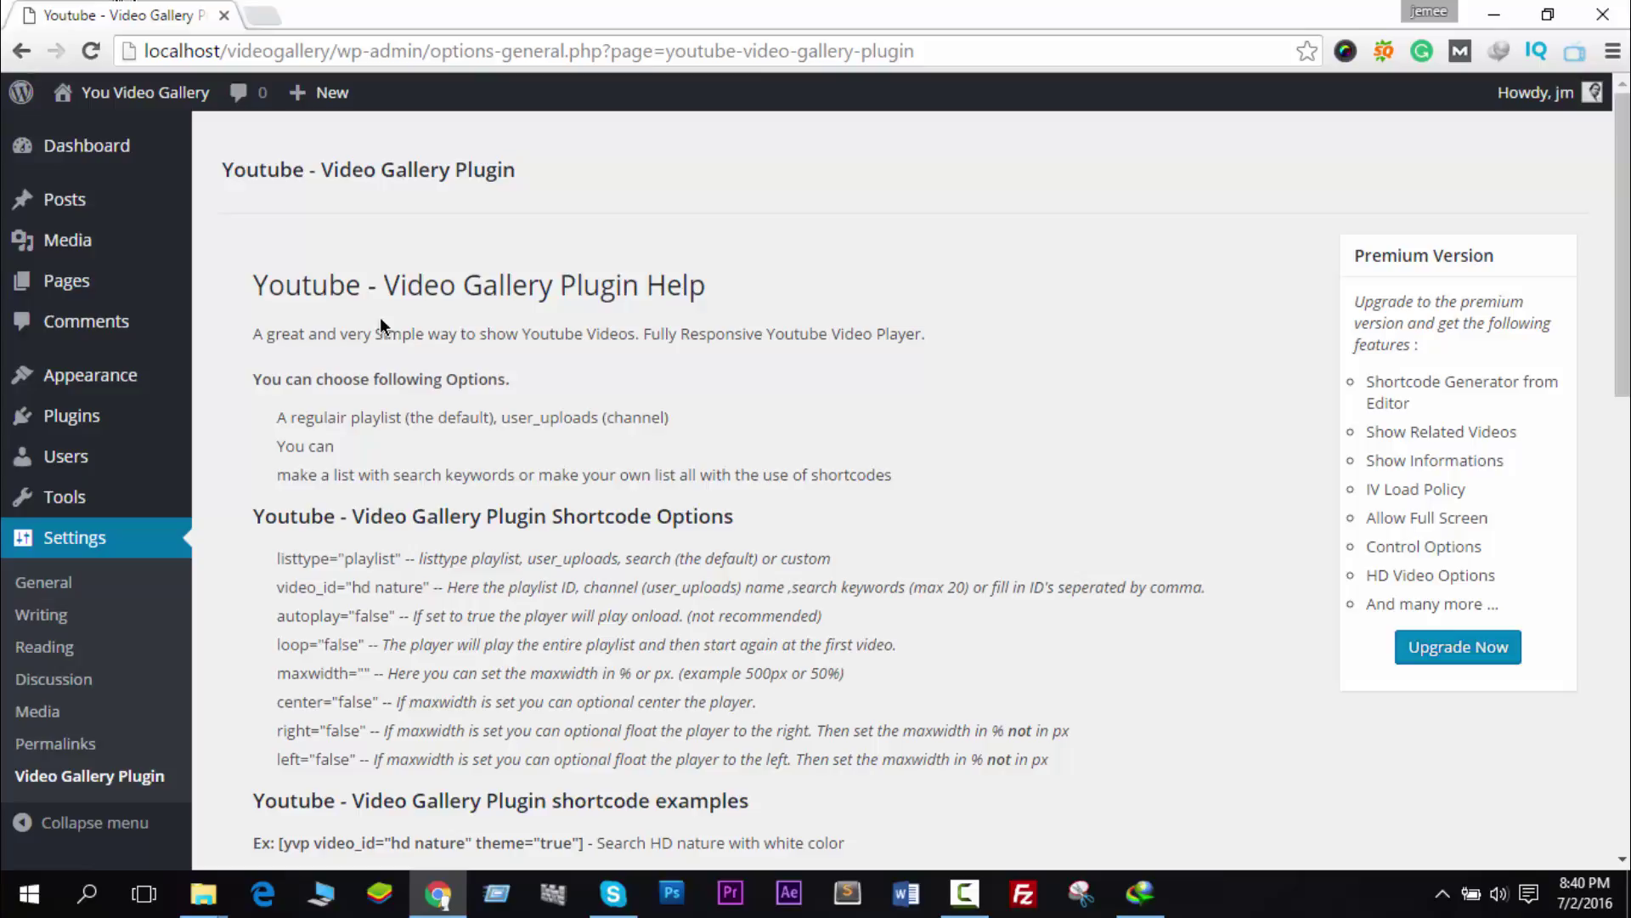
{"action": "scroll", "coordinate": [538, 331], "scroll_direction": "down", "scroll_amount": 12}
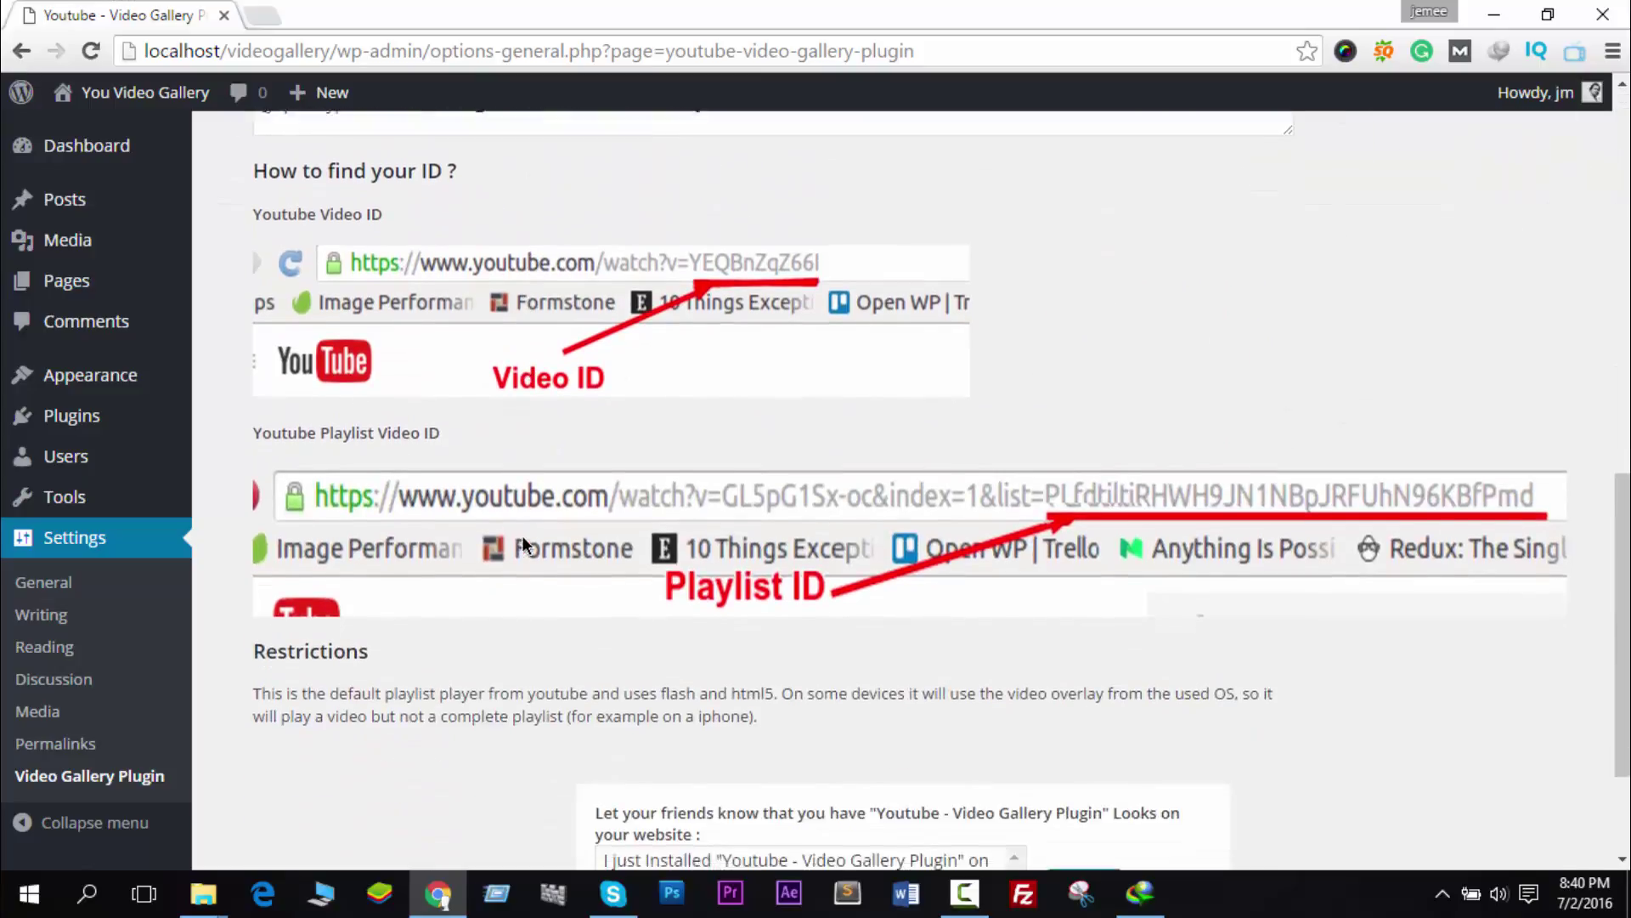
{"action": "scroll", "coordinate": [522, 535], "scroll_direction": "up", "scroll_amount": 10}
{"action": "scroll", "coordinate": [368, 414], "scroll_direction": "down", "scroll_amount": 4}
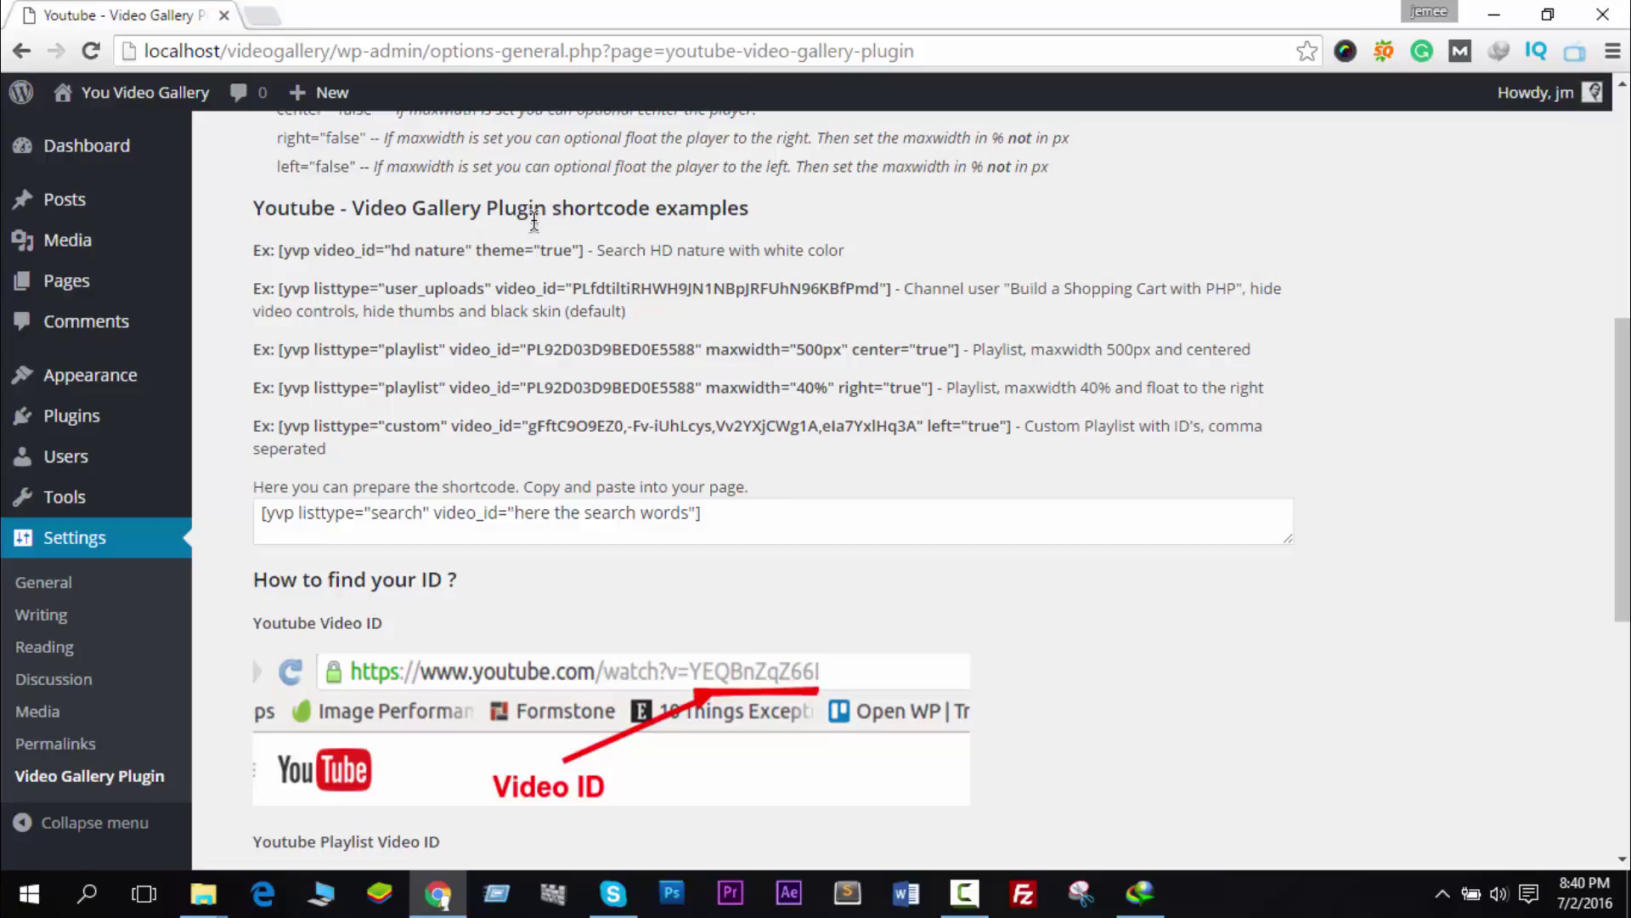
{"action": "scroll", "coordinate": [534, 219], "scroll_direction": "up", "scroll_amount": 5}
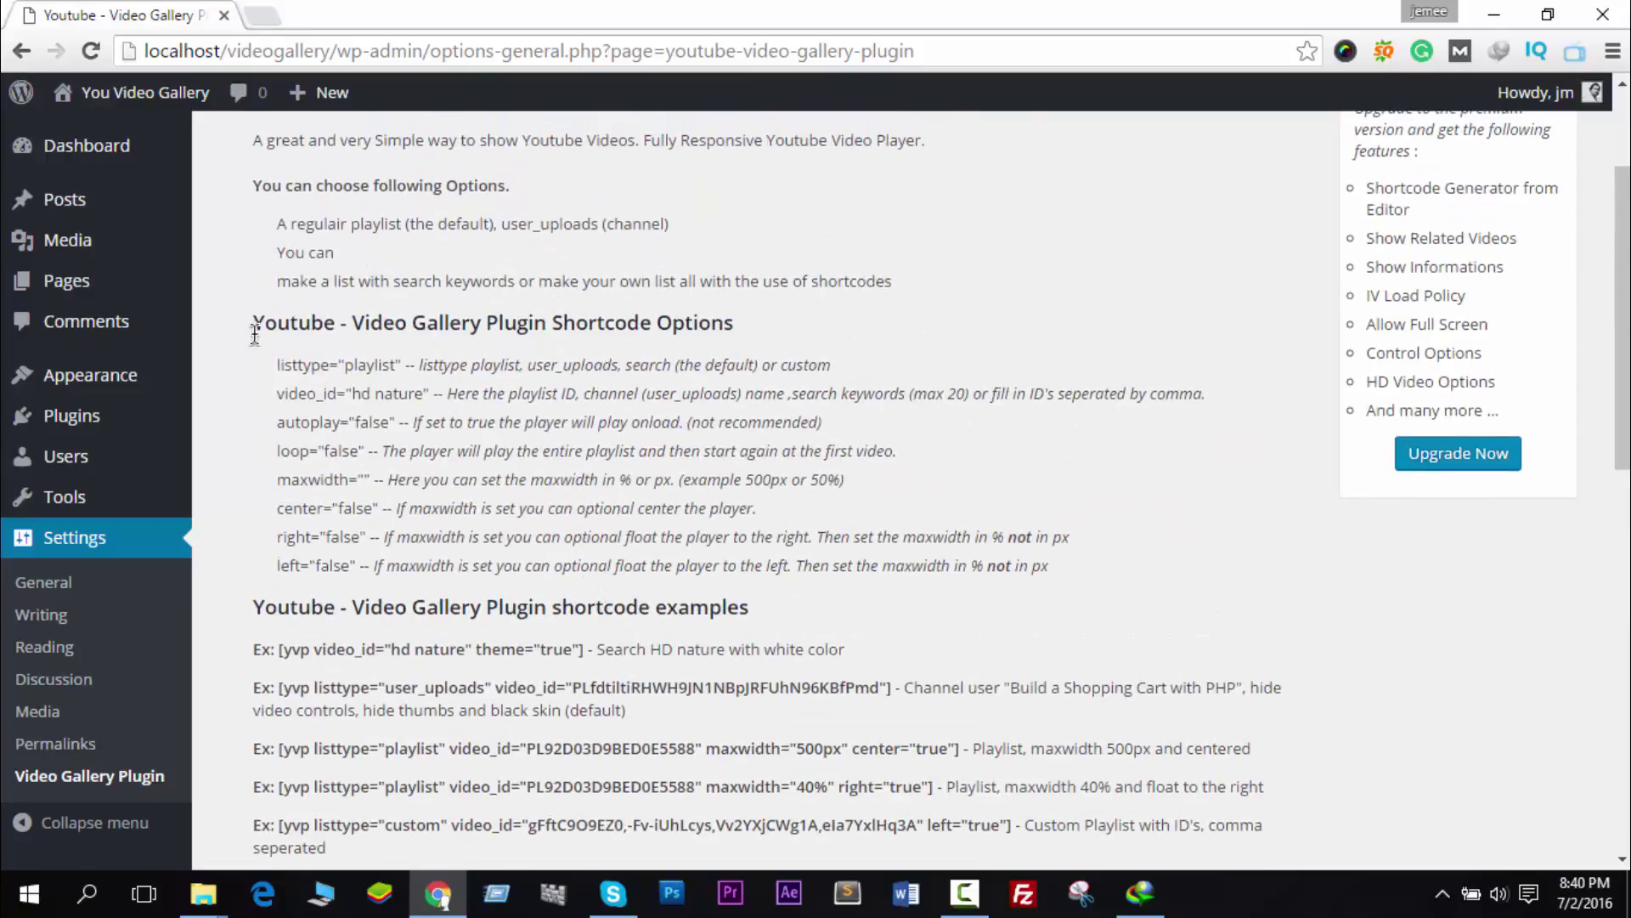
Step: Review the Shortcode Options heading and the shortcode examples below it
{"action": "left_click_drag", "start_coordinate": [255, 334], "coordinate": [778, 365]}
{"action": "left_click", "coordinate": [1014, 567]}
{"action": "left_click_drag", "start_coordinate": [1013, 567], "coordinate": [279, 361]}
{"action": "scroll", "coordinate": [279, 340], "scroll_direction": "up", "scroll_amount": 2}
{"action": "scroll", "coordinate": [300, 380], "scroll_direction": "down", "scroll_amount": 7}
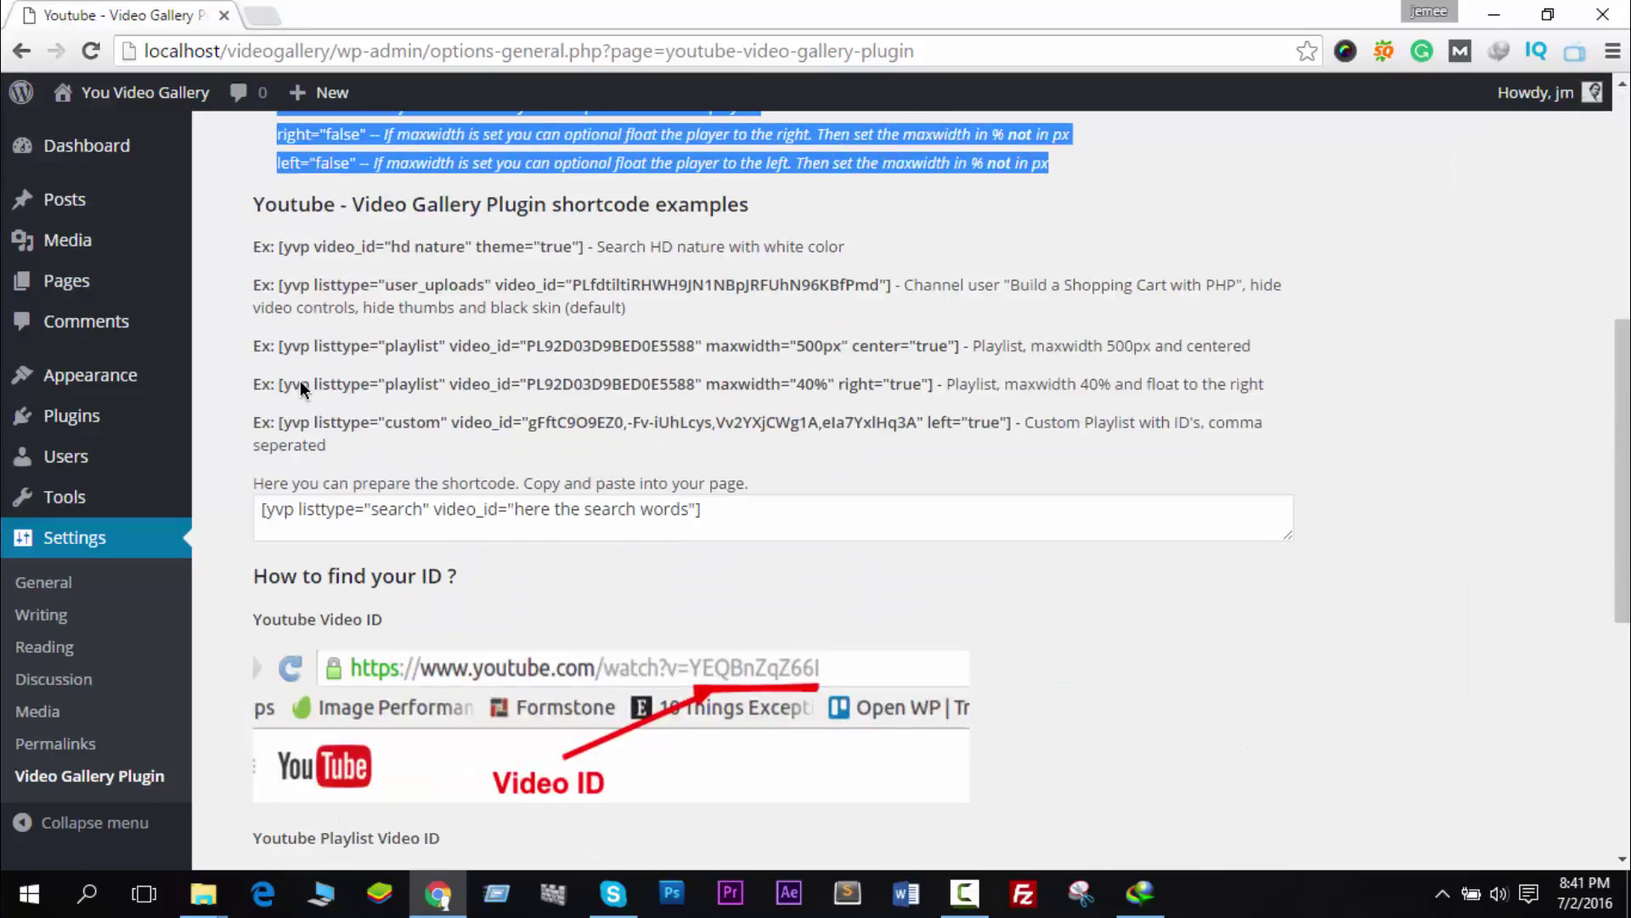
{"action": "mouse_move", "coordinate": [78, 261]}
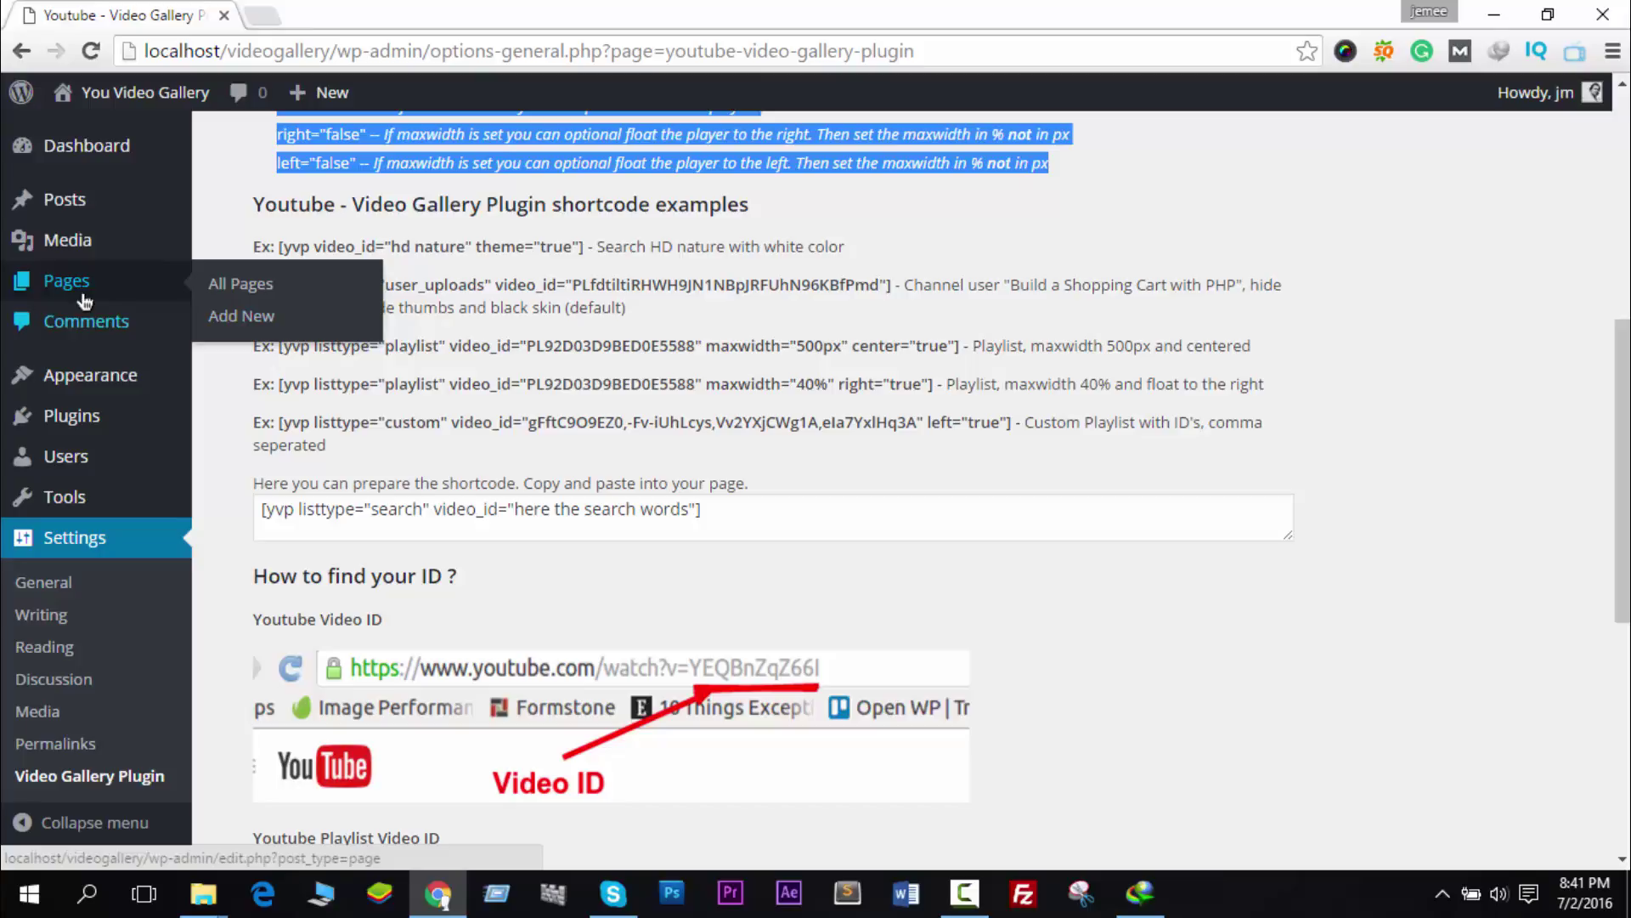
Step: Create a new page in a separate tab titled 'Demo Page'
{"action": "right_click", "coordinate": [241, 315]}
{"action": "left_click", "coordinate": [340, 334]}
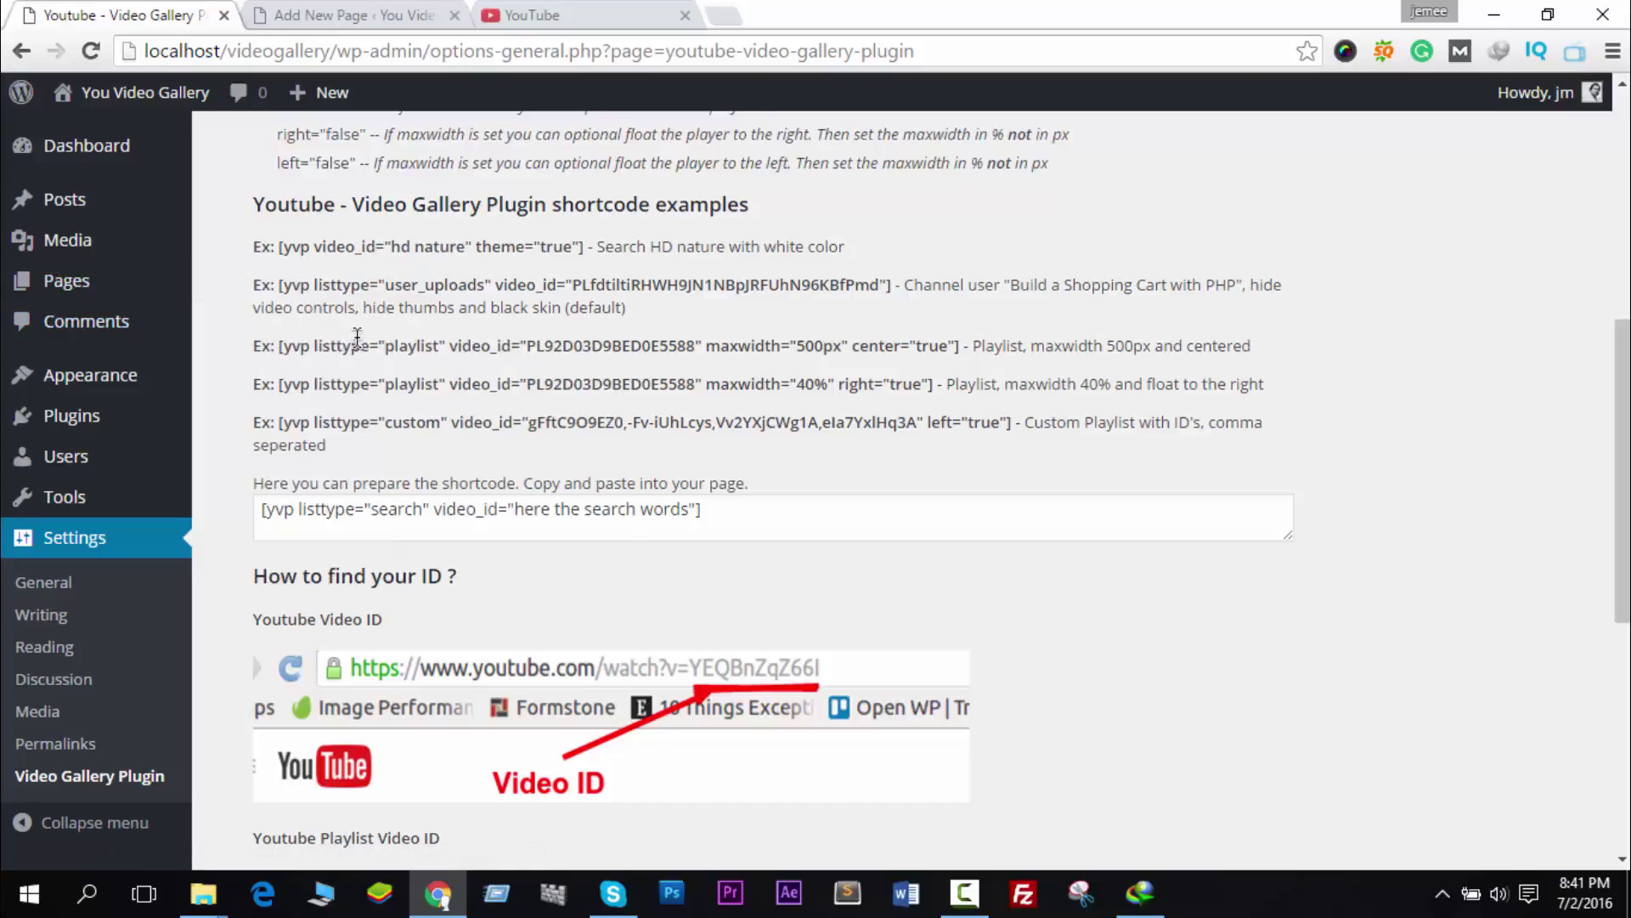
{"action": "left_click", "coordinate": [289, 6]}
{"action": "type", "text": "Demo Page"}
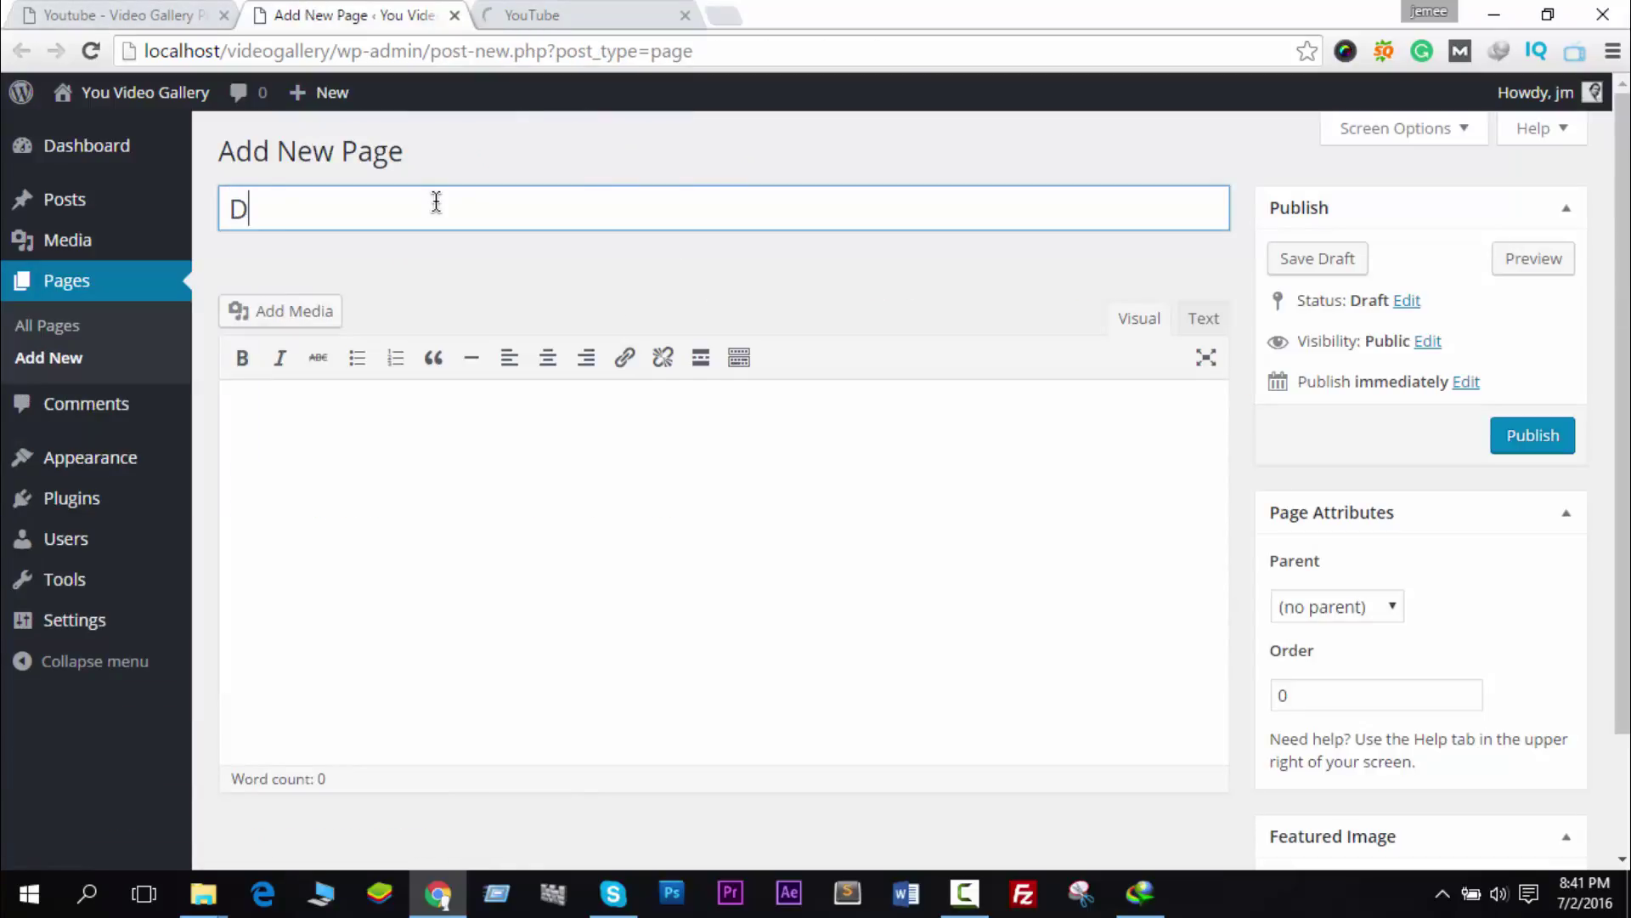
Step: Copy the user_uploads shortcode example from the plugin help page
{"action": "left_click", "coordinate": [131, 10]}
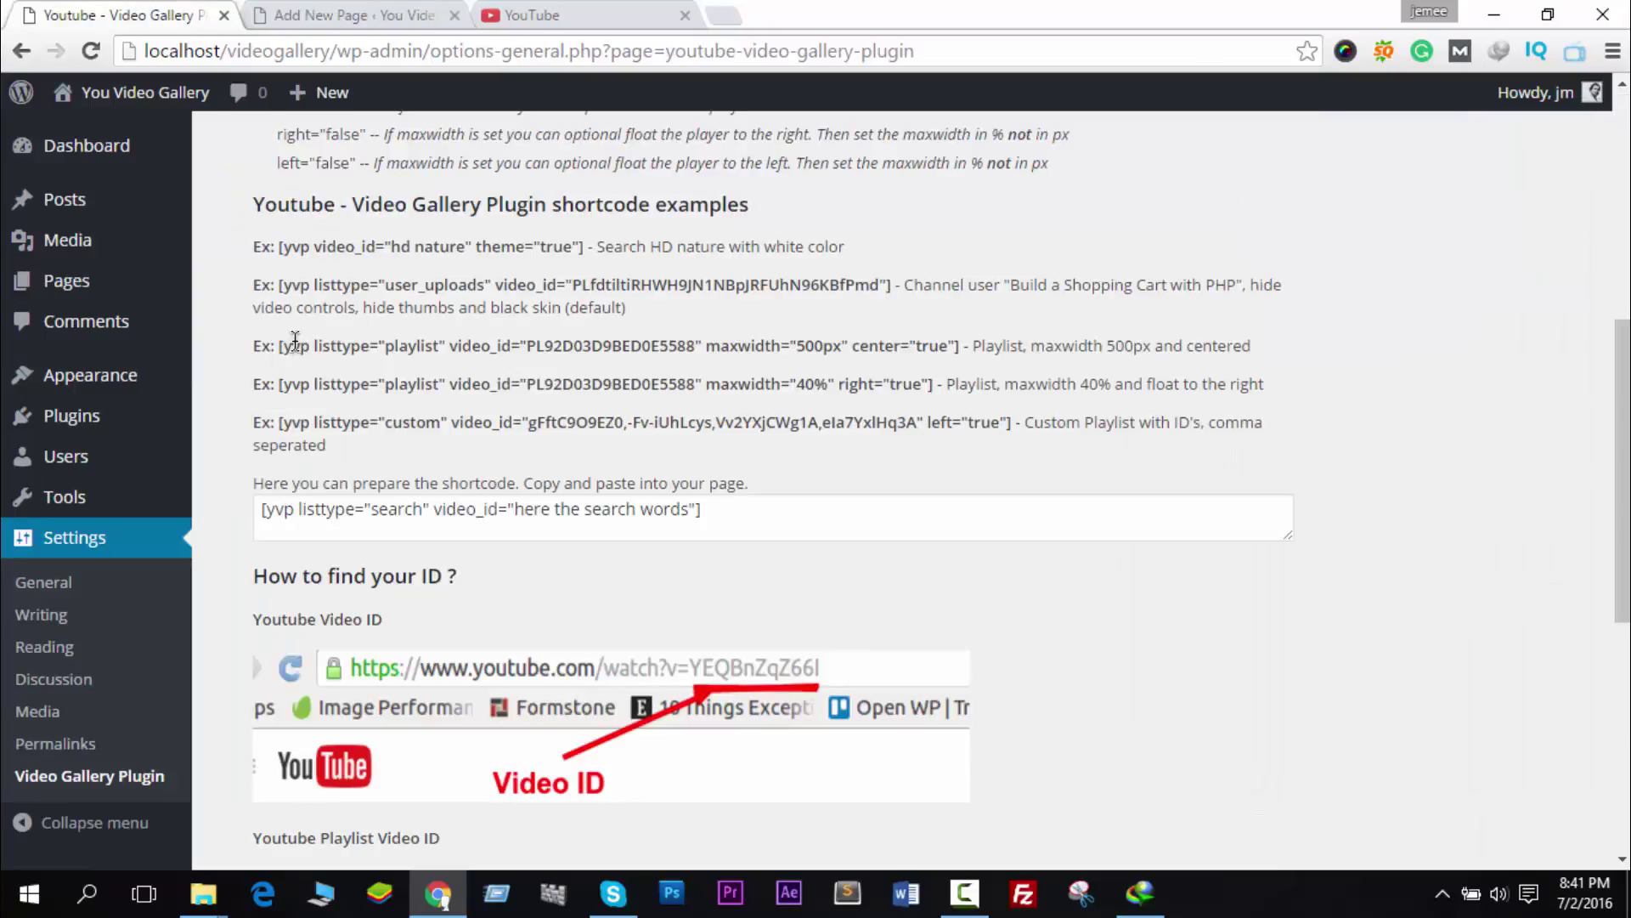
{"action": "left_click_drag", "start_coordinate": [288, 345], "coordinate": [632, 346]}
{"action": "left_click", "coordinate": [749, 333]}
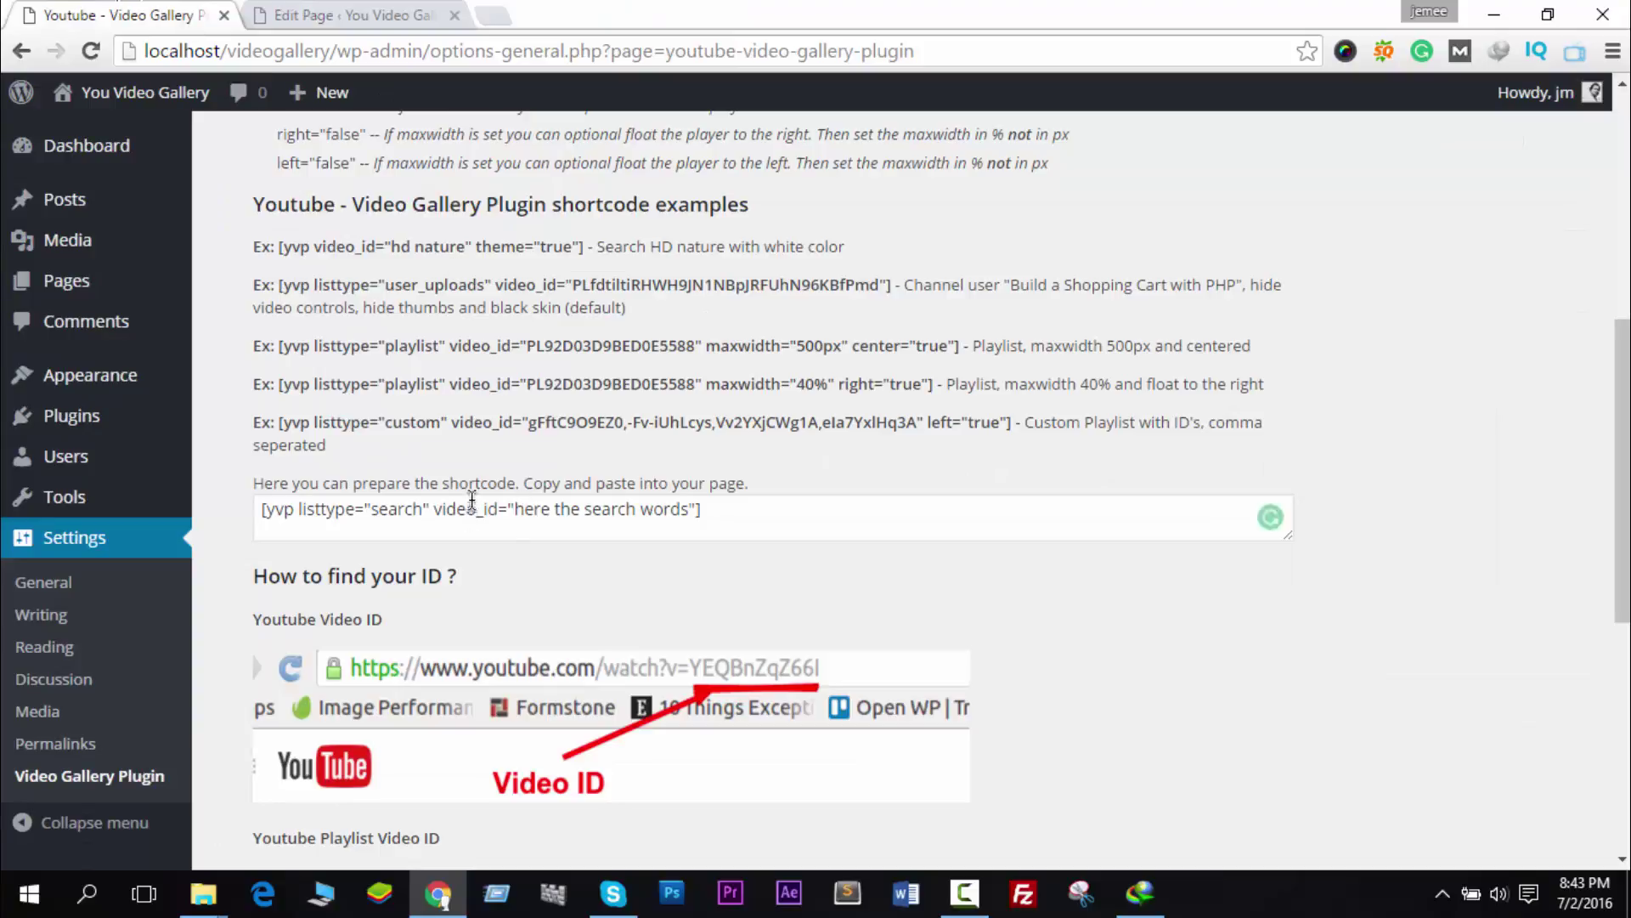
{"action": "left_click", "coordinate": [360, 378]}
{"action": "left_click_drag", "start_coordinate": [889, 283], "coordinate": [280, 278]}
{"action": "key", "text": "ctrl+c"}
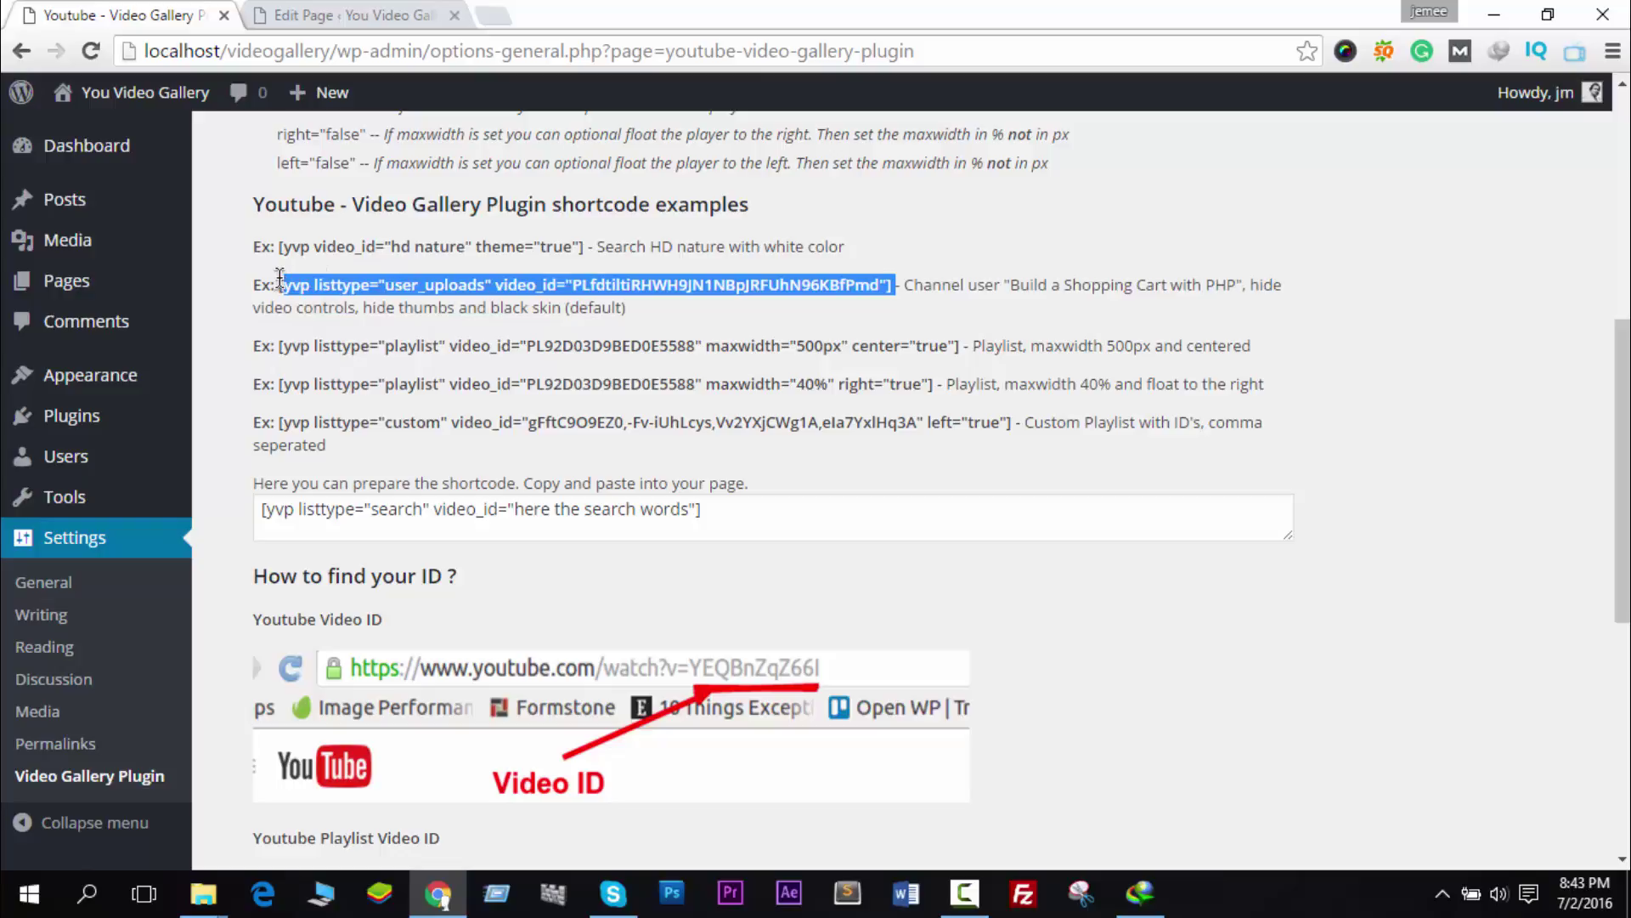
Step: Paste the user_uploads shortcode into the Demo Page body and save the page
{"action": "left_click", "coordinate": [412, 10]}
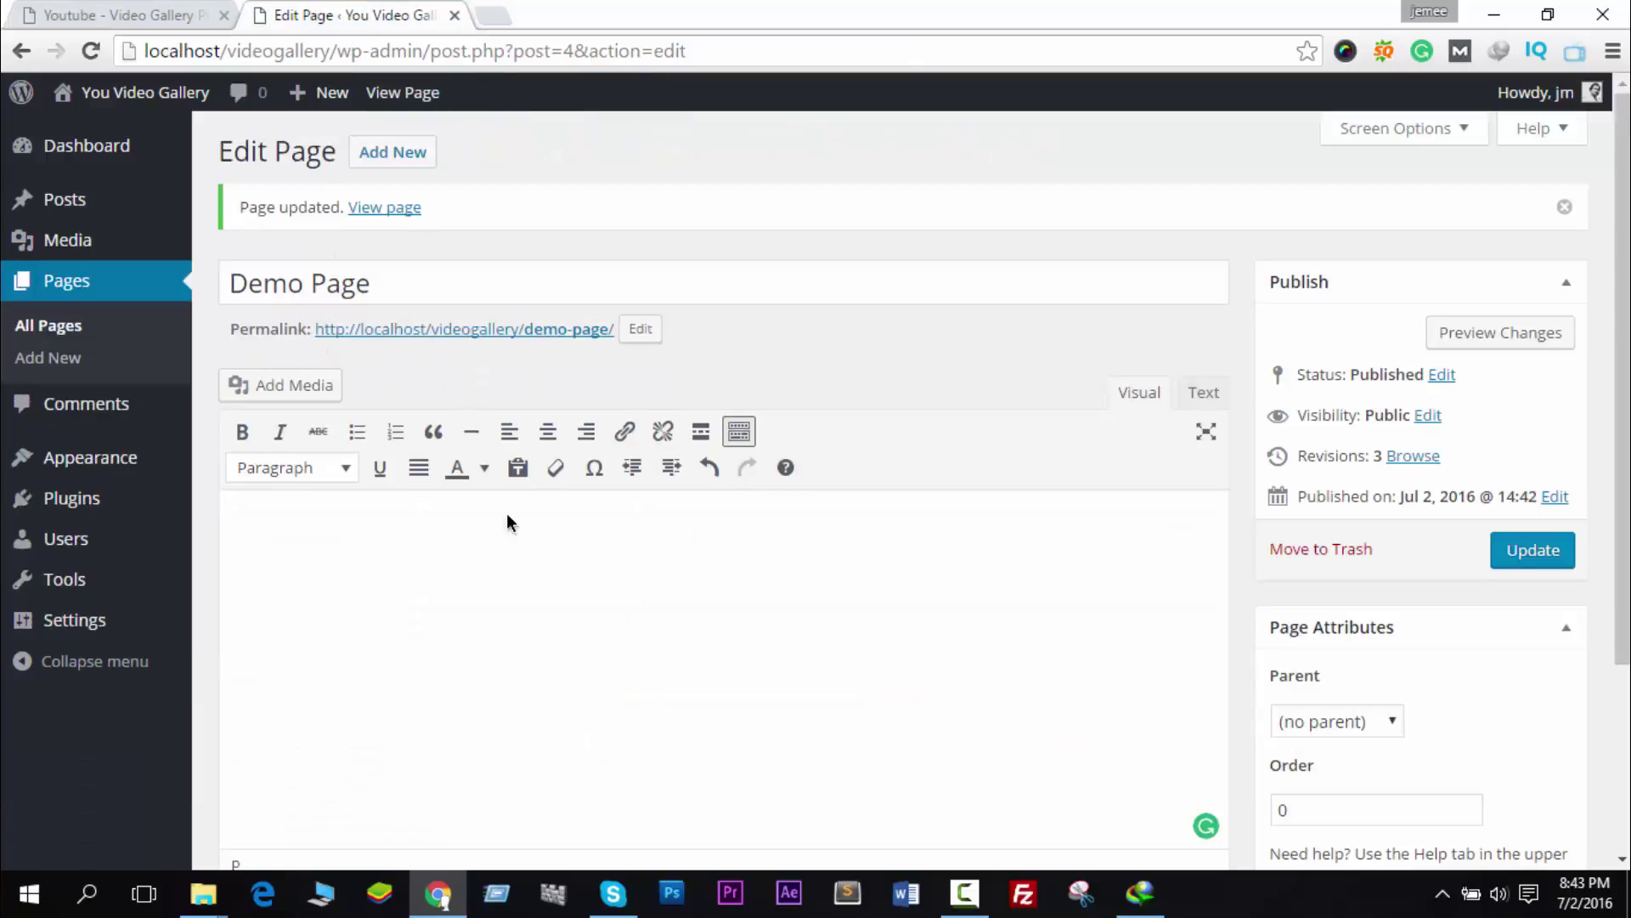
{"action": "key", "text": "ctrl+v"}
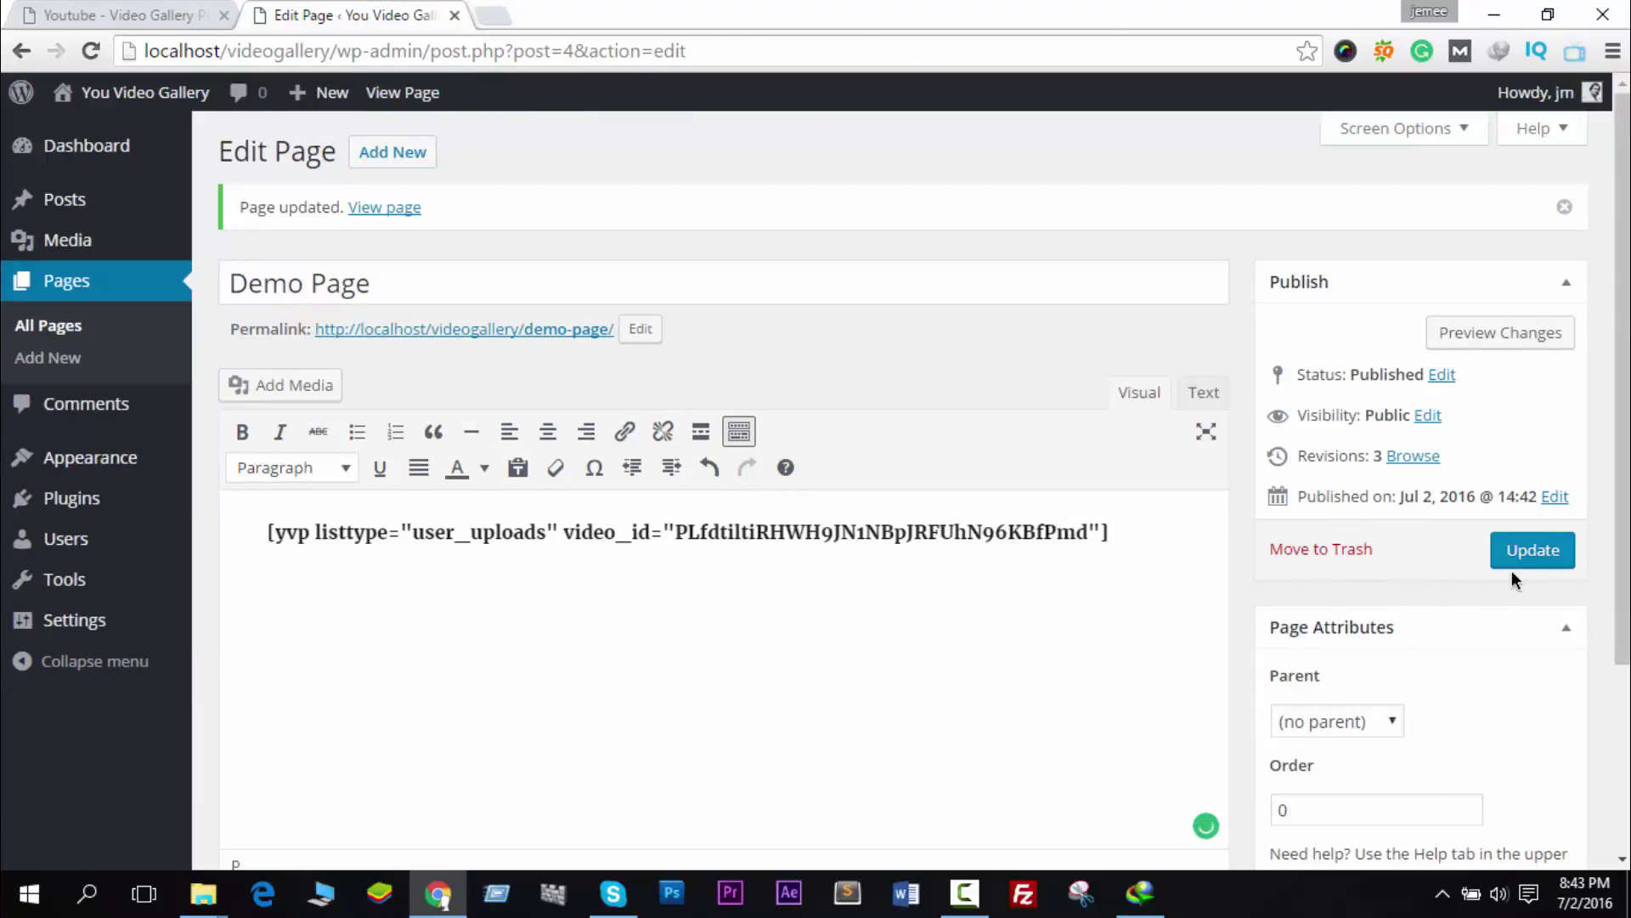
{"action": "left_click", "coordinate": [1516, 560]}
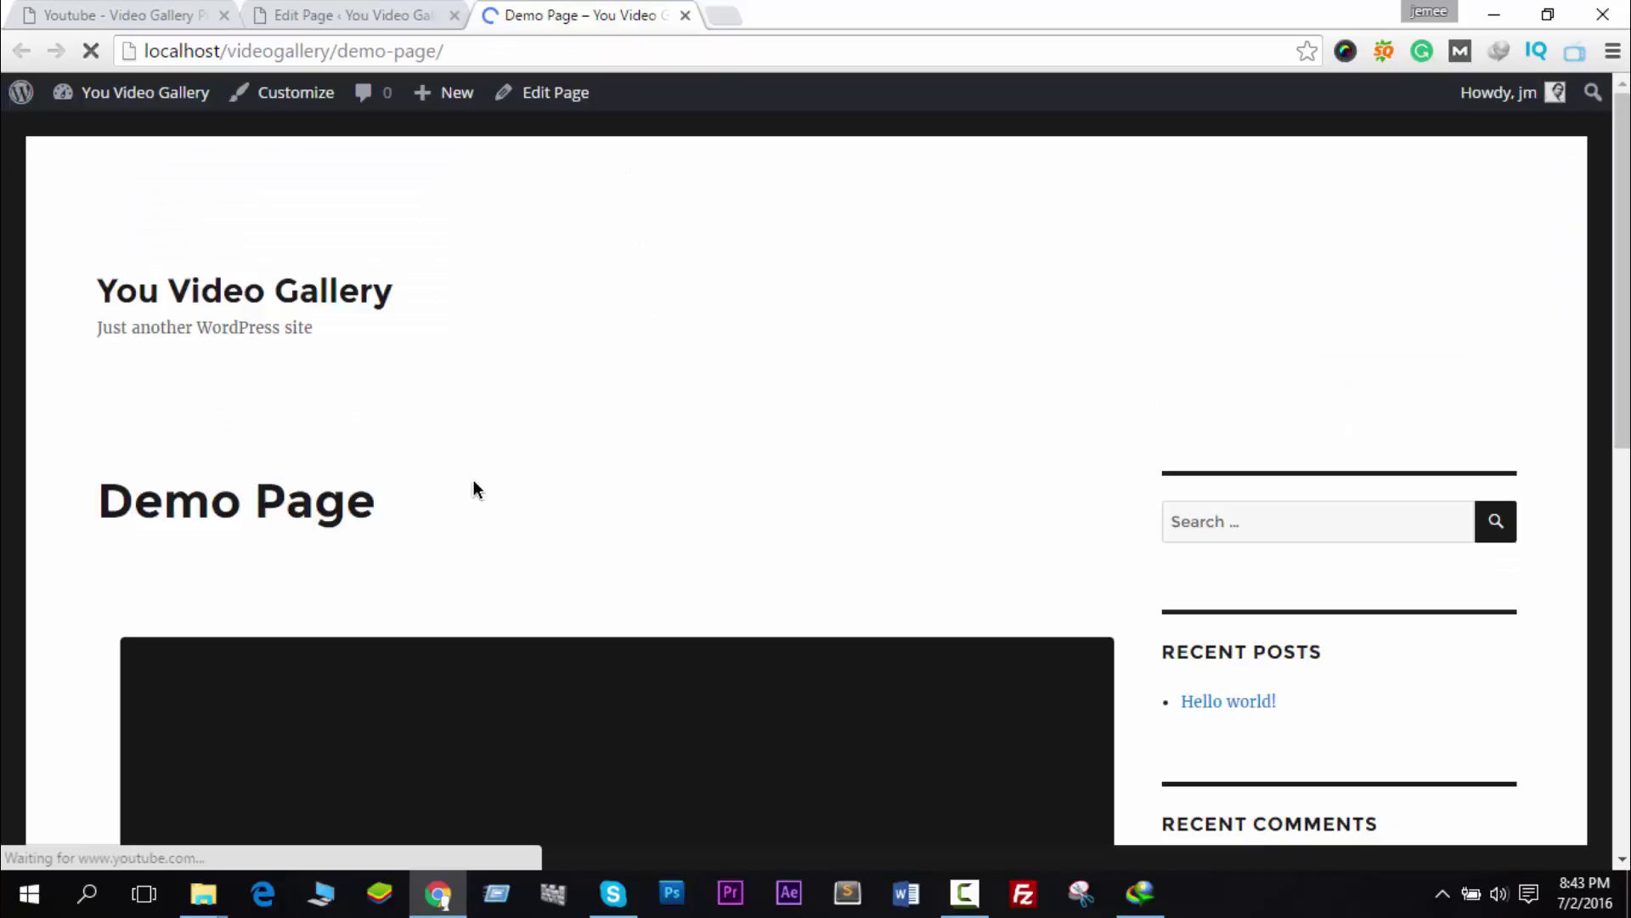
Step: Scroll through the Build a Shopping Cart with PHP playlist's video list in the embedded player, then close it
{"action": "scroll", "coordinate": [519, 499], "scroll_direction": "down", "scroll_amount": 4}
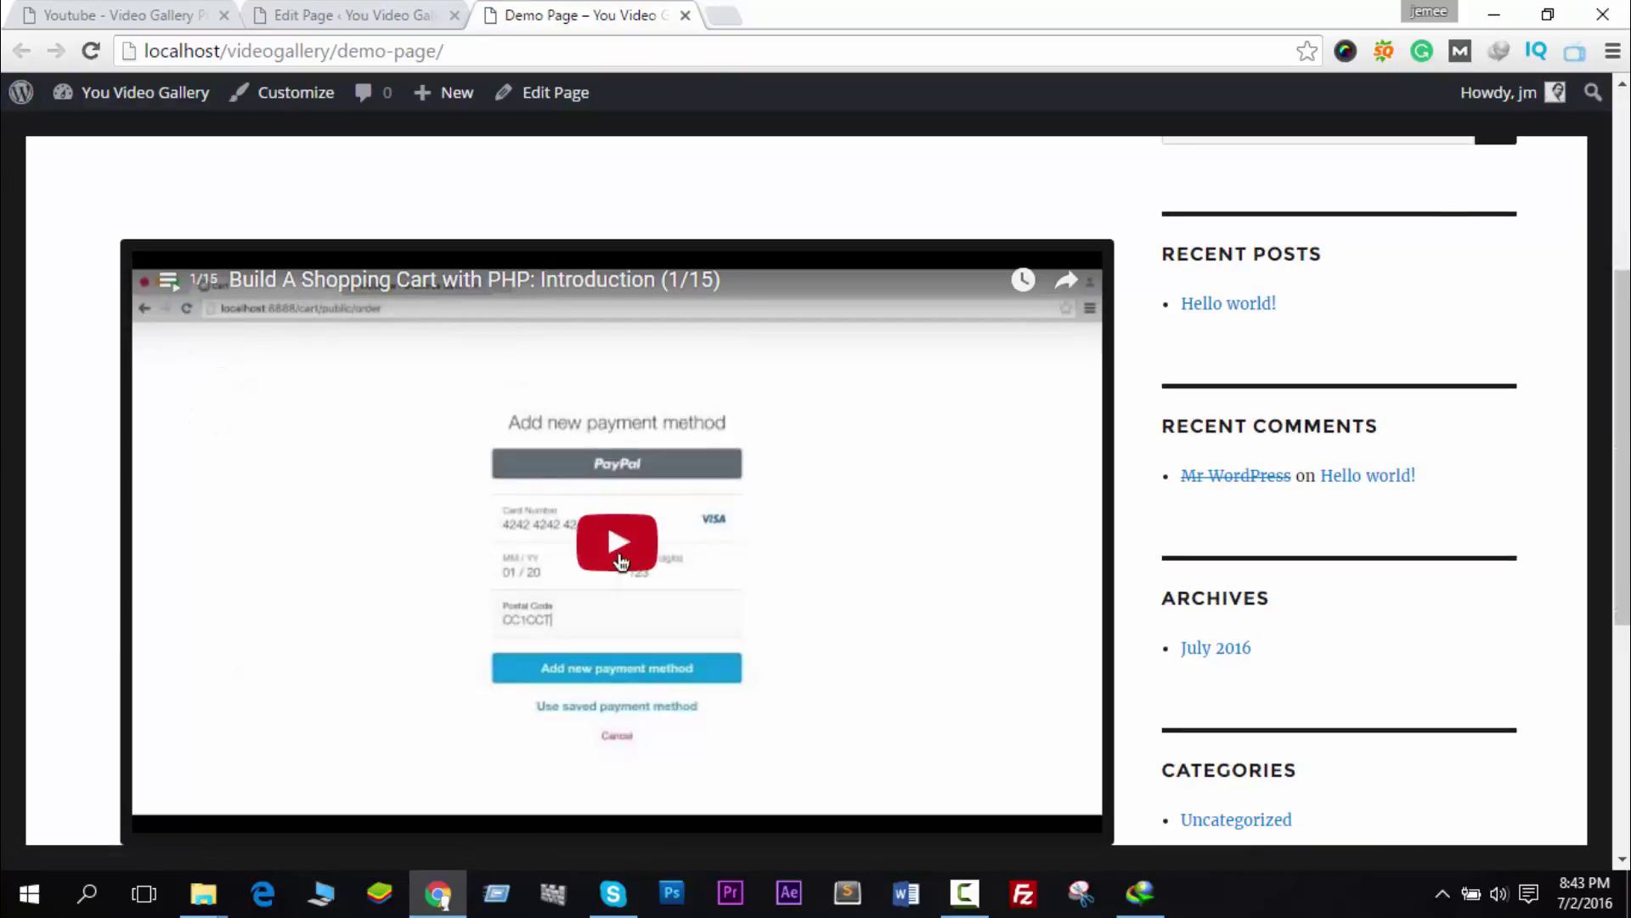
{"action": "left_click", "coordinate": [167, 280]}
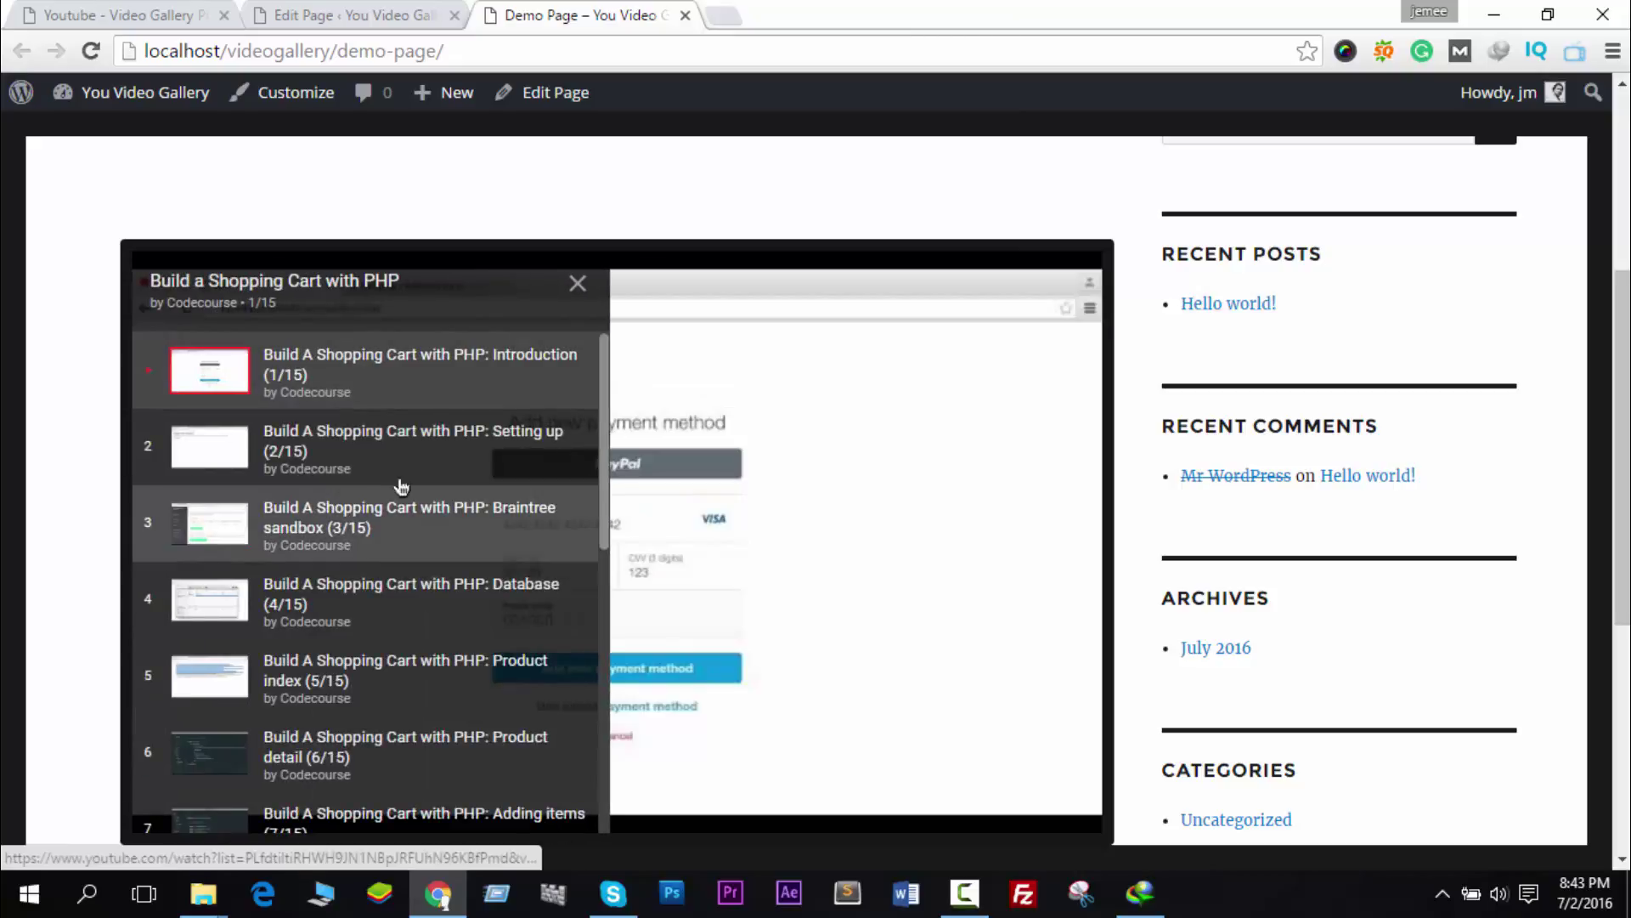
{"action": "scroll", "coordinate": [402, 486], "scroll_direction": "down", "scroll_amount": 10}
{"action": "middle_click", "coordinate": [472, 581]}
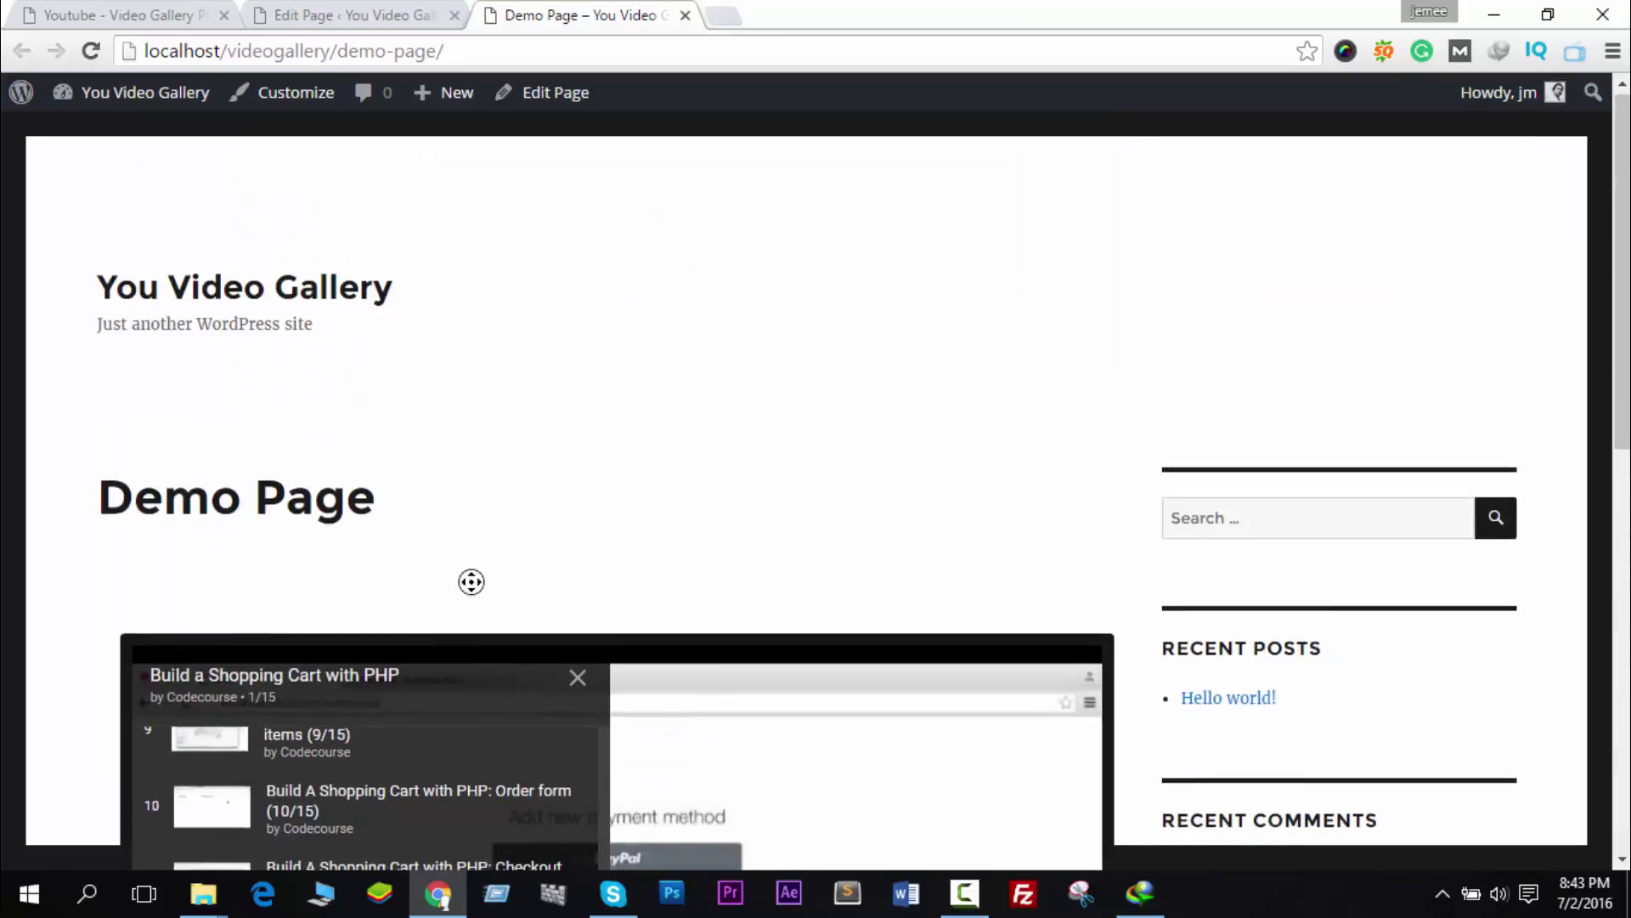
{"action": "scroll", "coordinate": [564, 364], "scroll_direction": "down", "scroll_amount": 5}
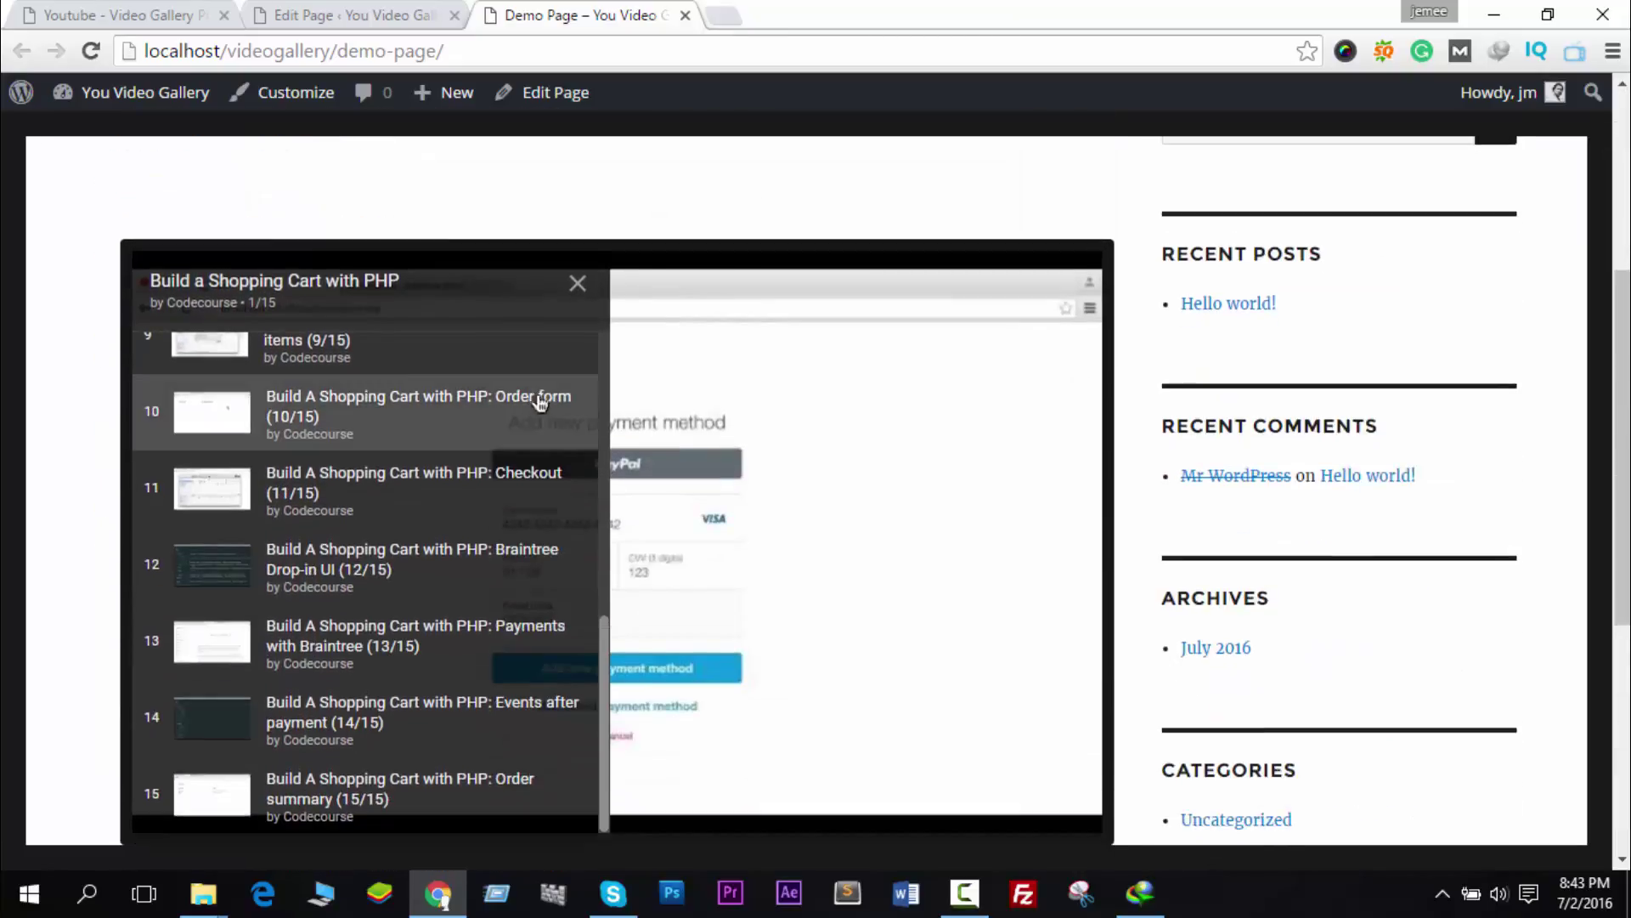
{"action": "scroll", "coordinate": [333, 433], "scroll_direction": "up", "scroll_amount": 3}
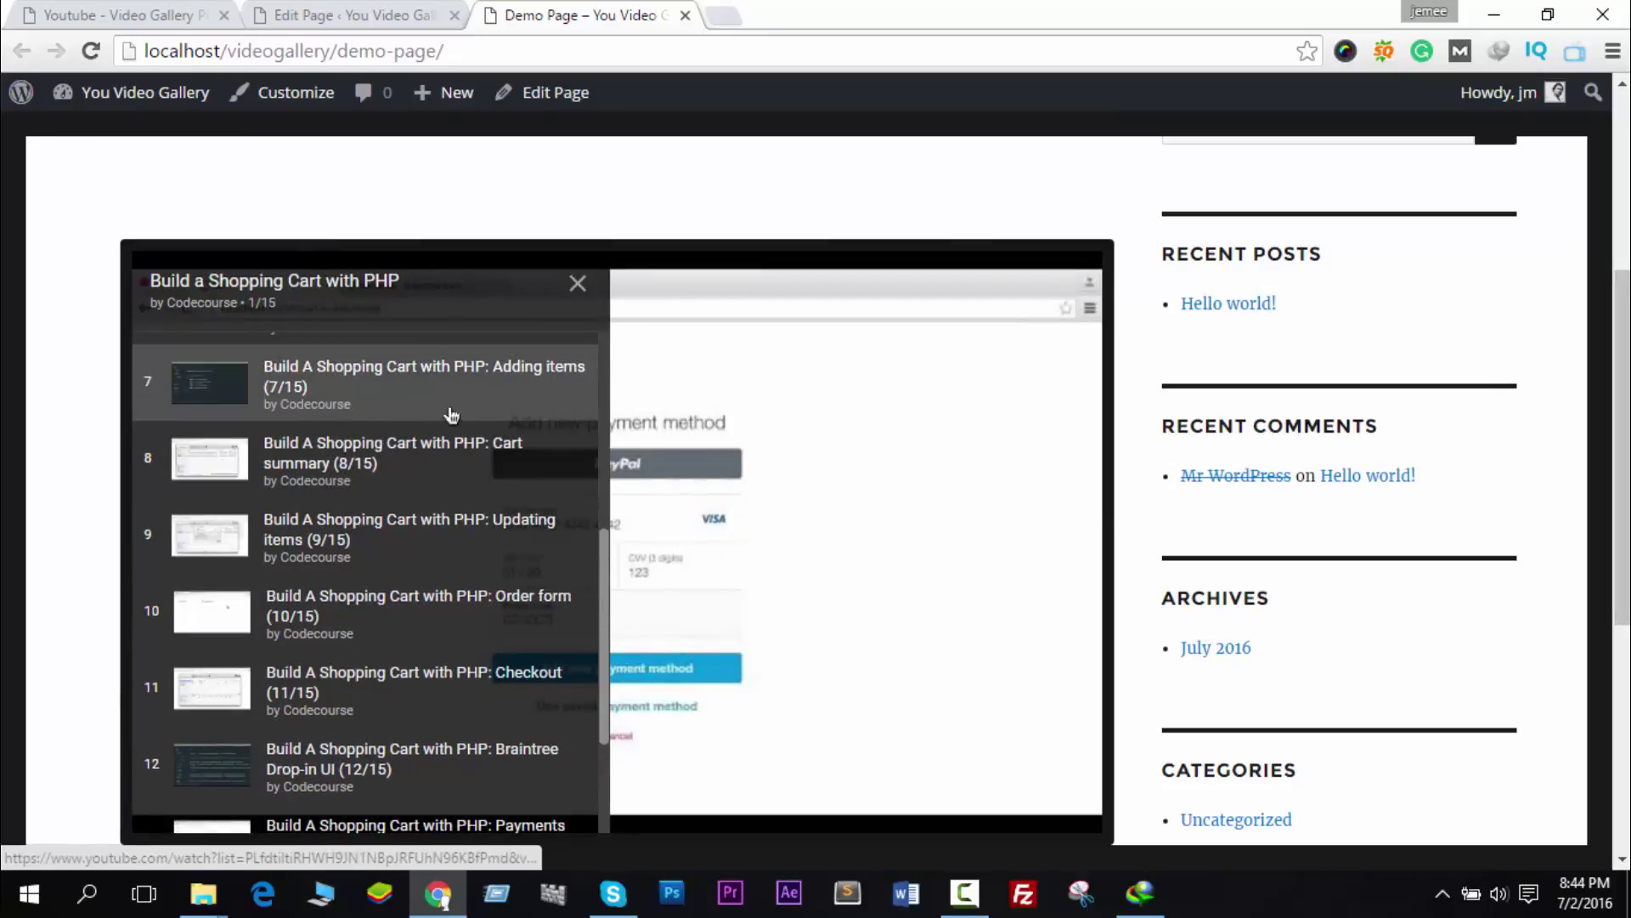
{"action": "scroll", "coordinate": [404, 441], "scroll_direction": "down", "scroll_amount": 3}
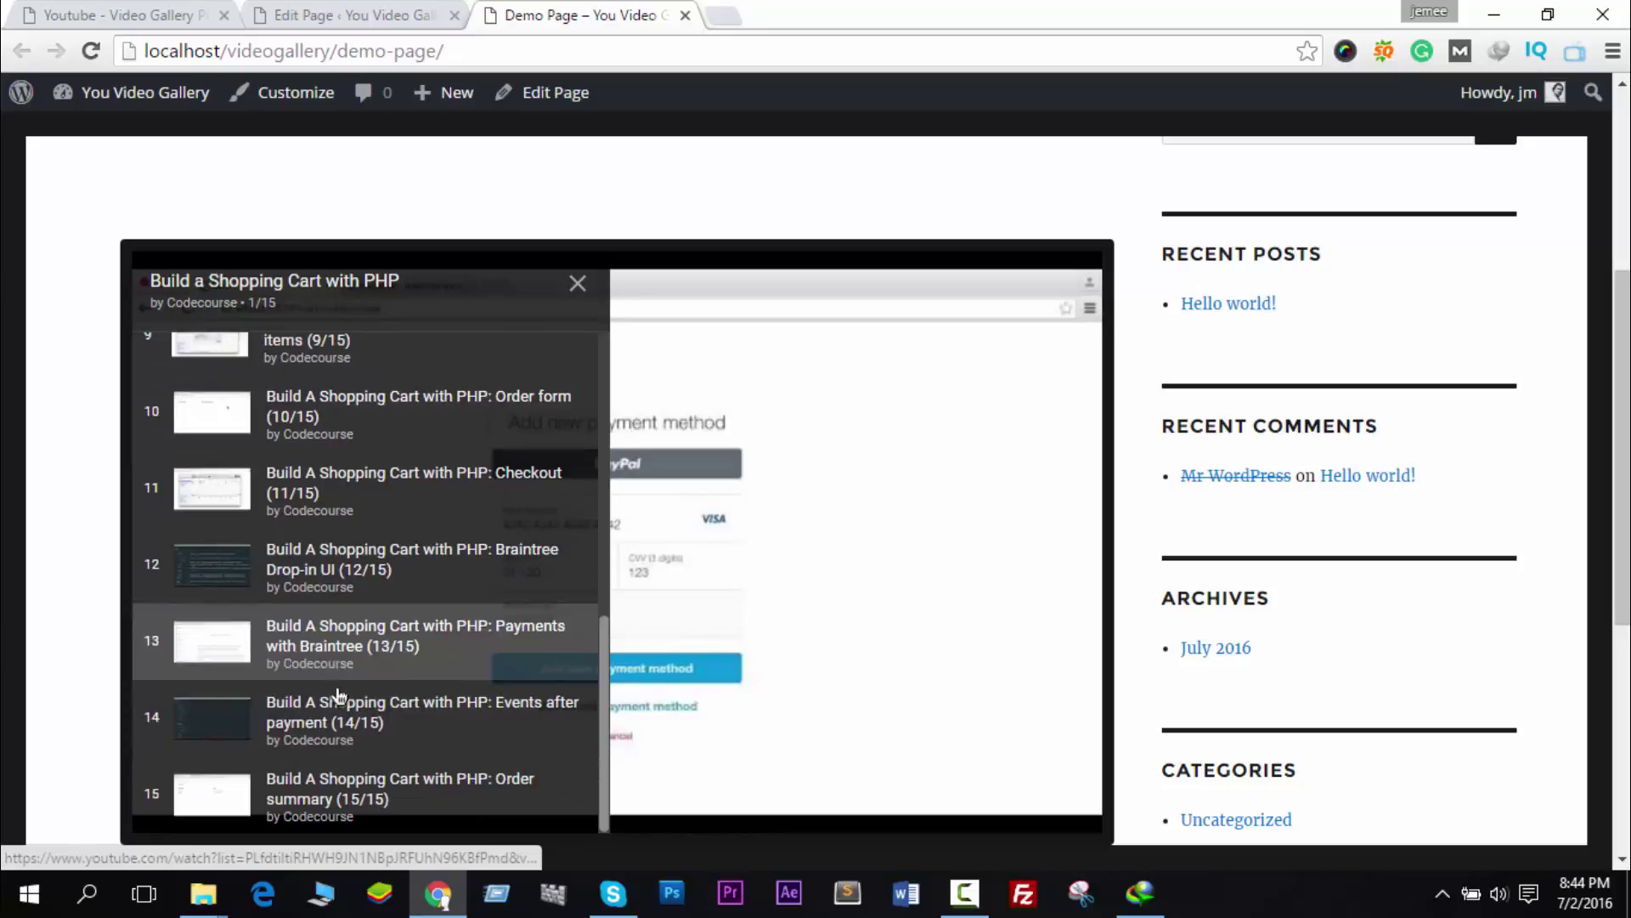
{"action": "left_click", "coordinate": [577, 283]}
Step: Copy the centered 500px maxwidth playlist shortcode example
{"action": "left_click", "coordinate": [357, 12]}
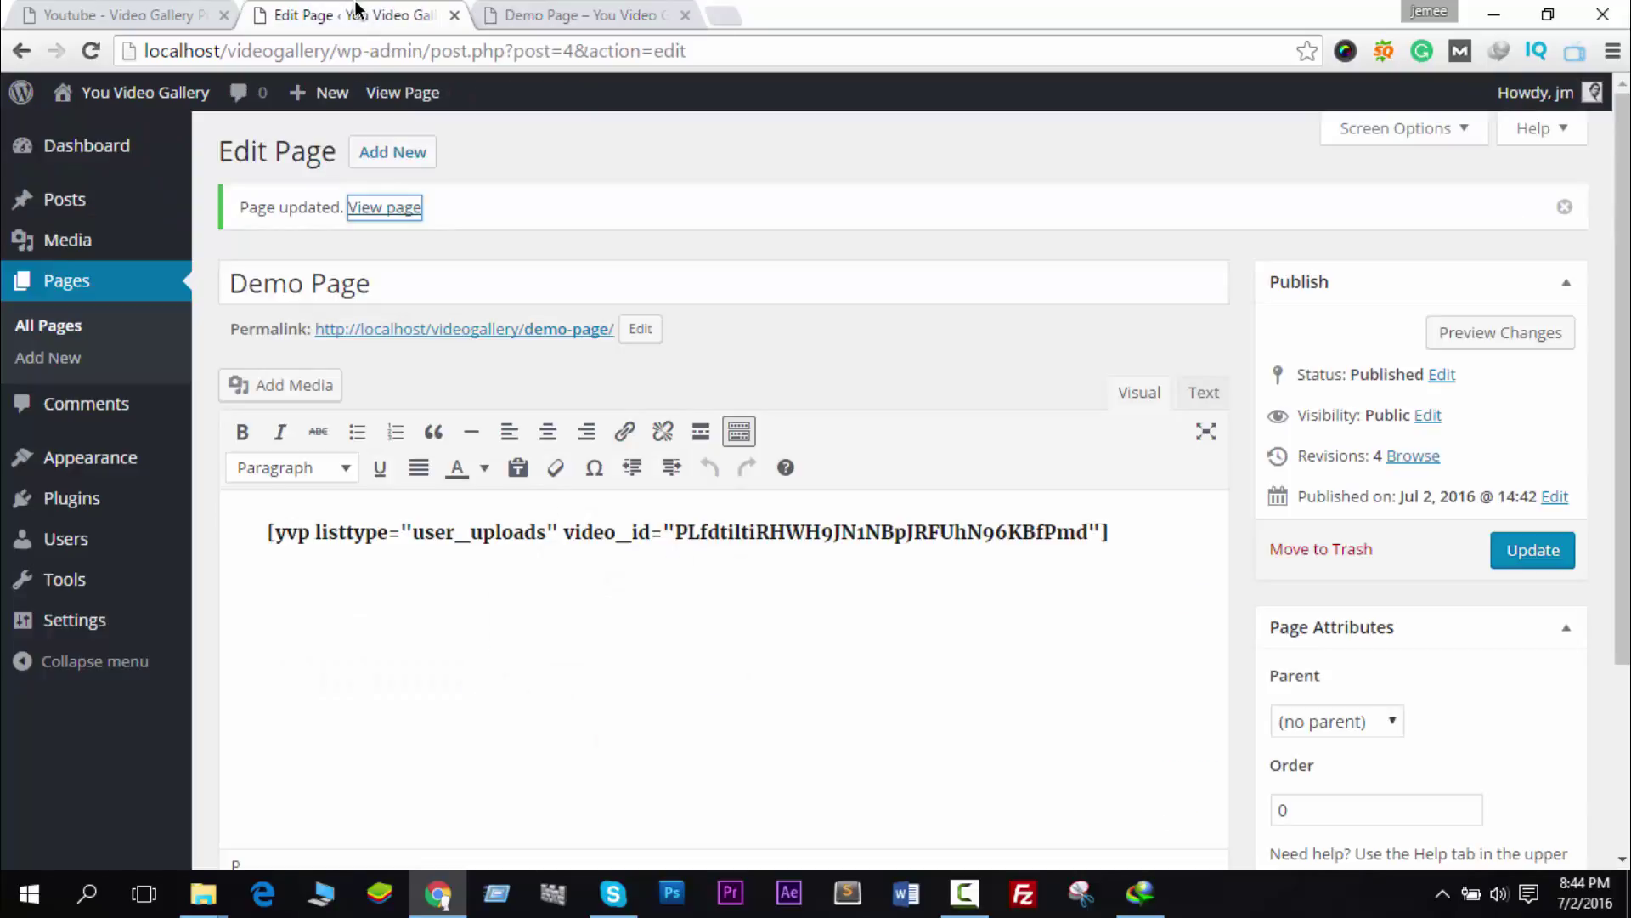
{"action": "left_click", "coordinate": [126, 12]}
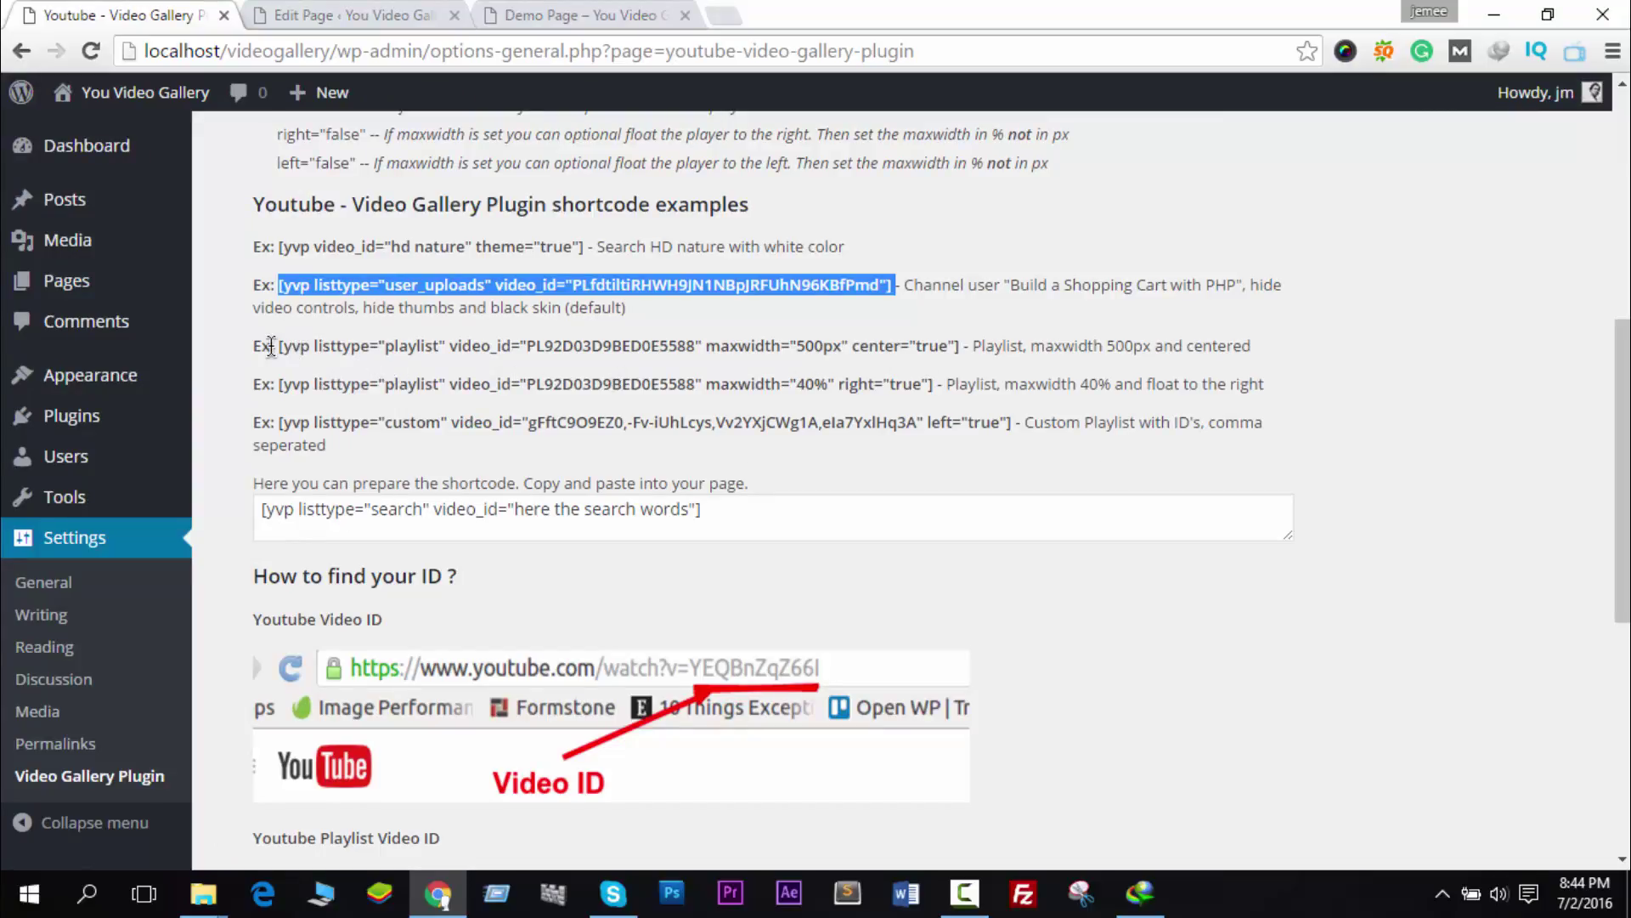
{"action": "left_click_drag", "start_coordinate": [277, 344], "coordinate": [959, 349]}
{"action": "key", "text": "ctrl+c"}
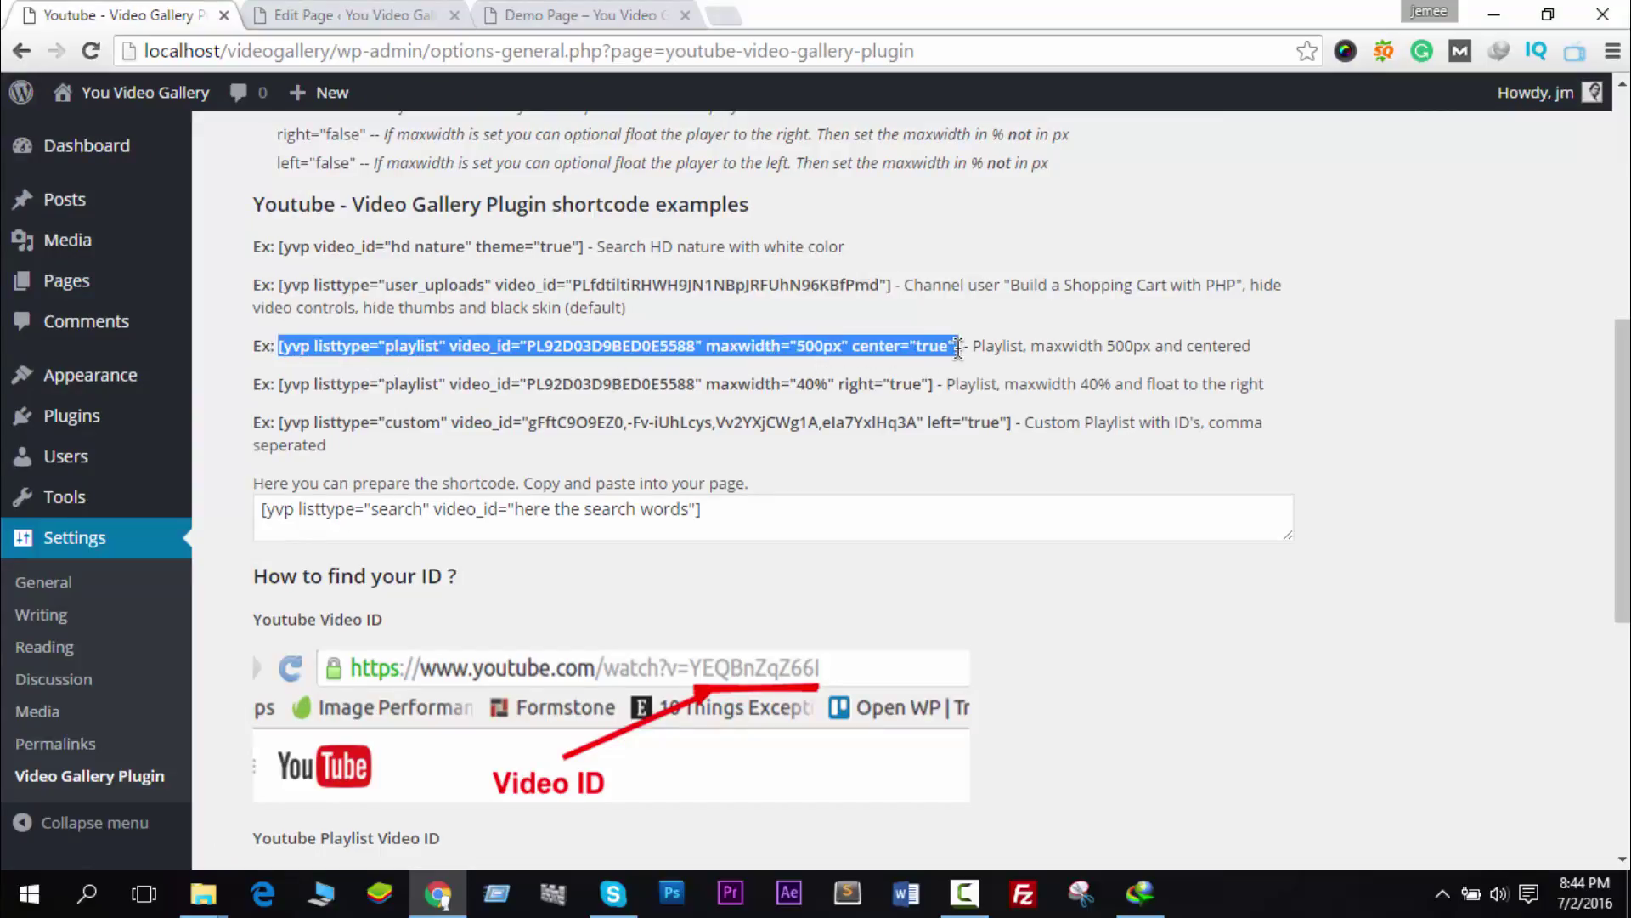
Step: Replace the Demo Page shortcode with the playlist PL92D03D9BED0E5588 shortcode and update
{"action": "left_click", "coordinate": [356, 14]}
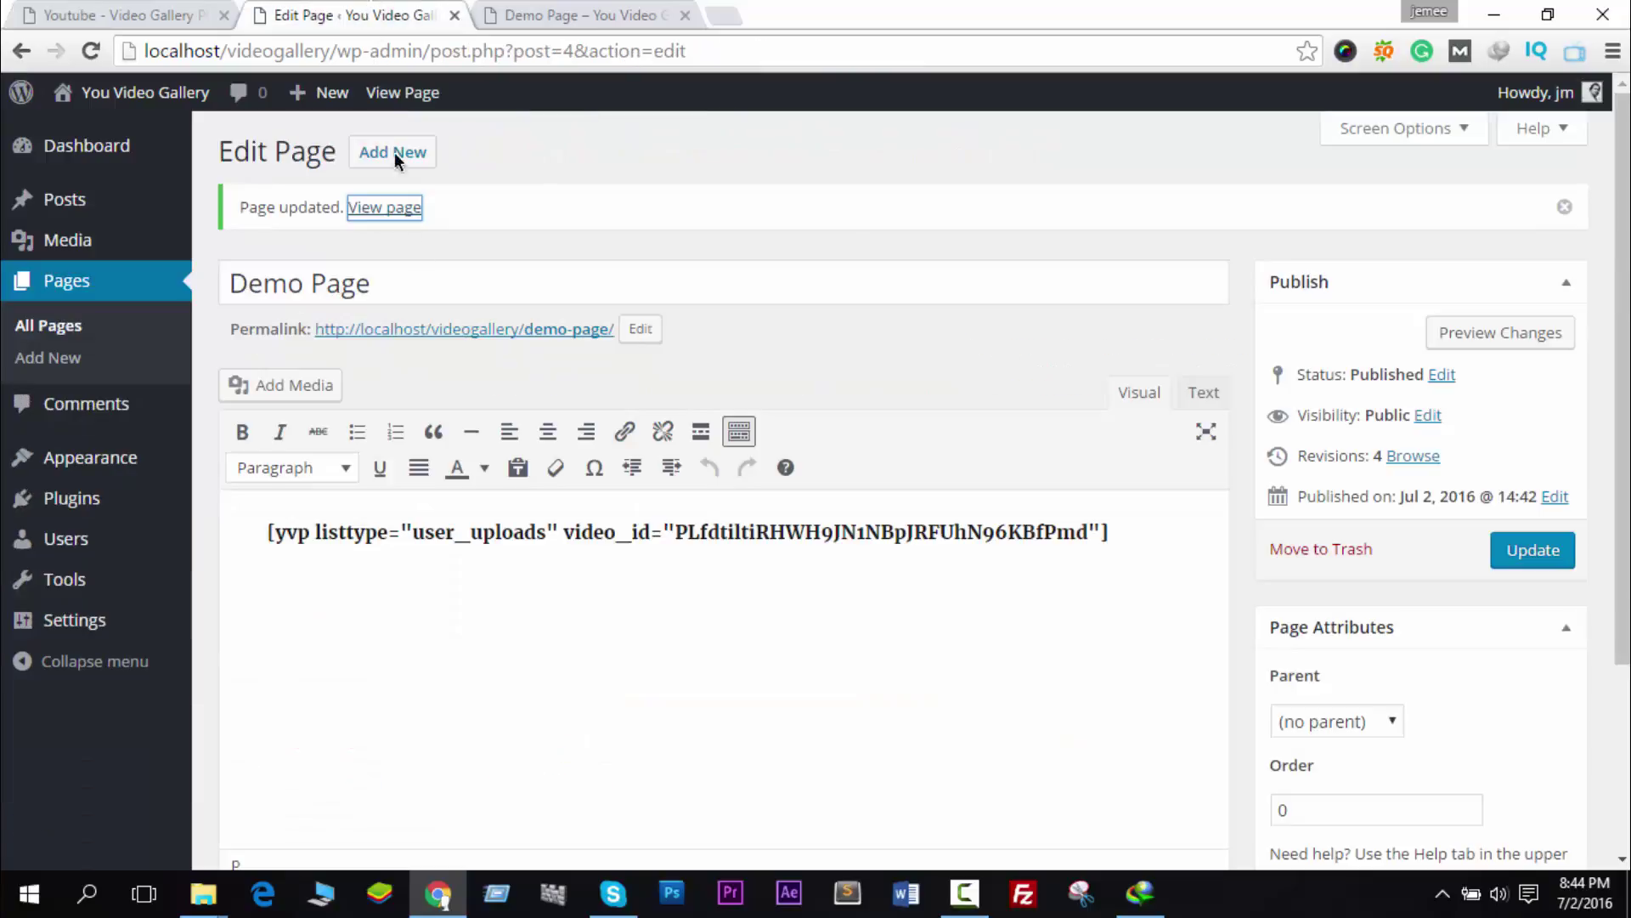
{"action": "left_click", "coordinate": [1120, 535]}
{"action": "key", "text": "ctrl+a"}
{"action": "key", "text": "ctrl+v"}
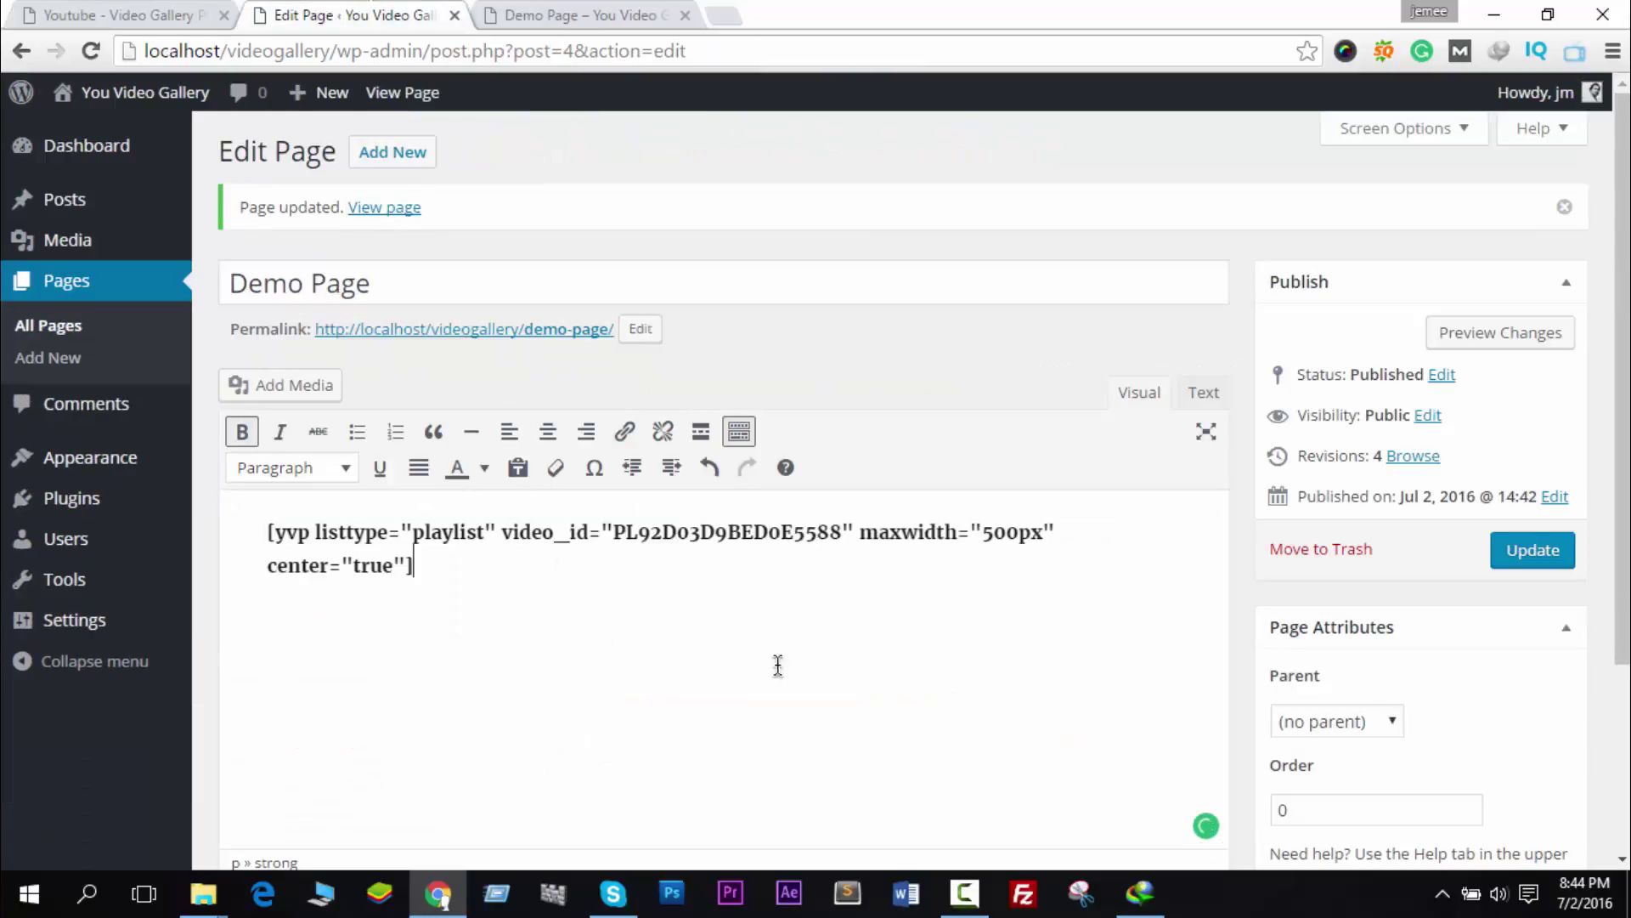
{"action": "double_click", "coordinate": [752, 533]}
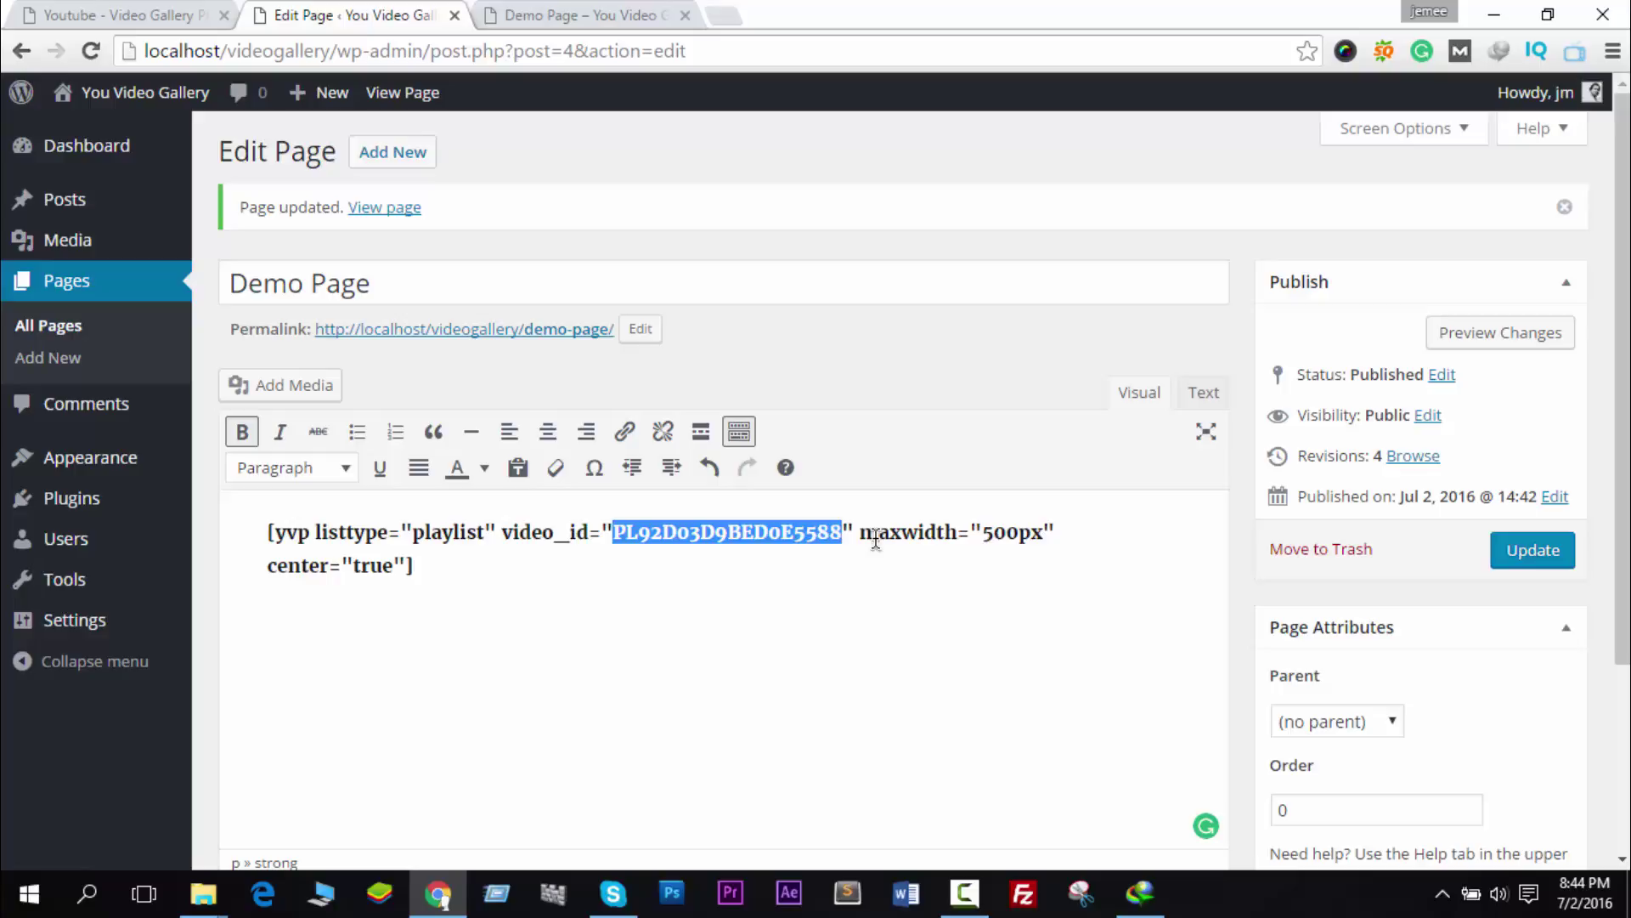
{"action": "left_click", "coordinate": [485, 558]}
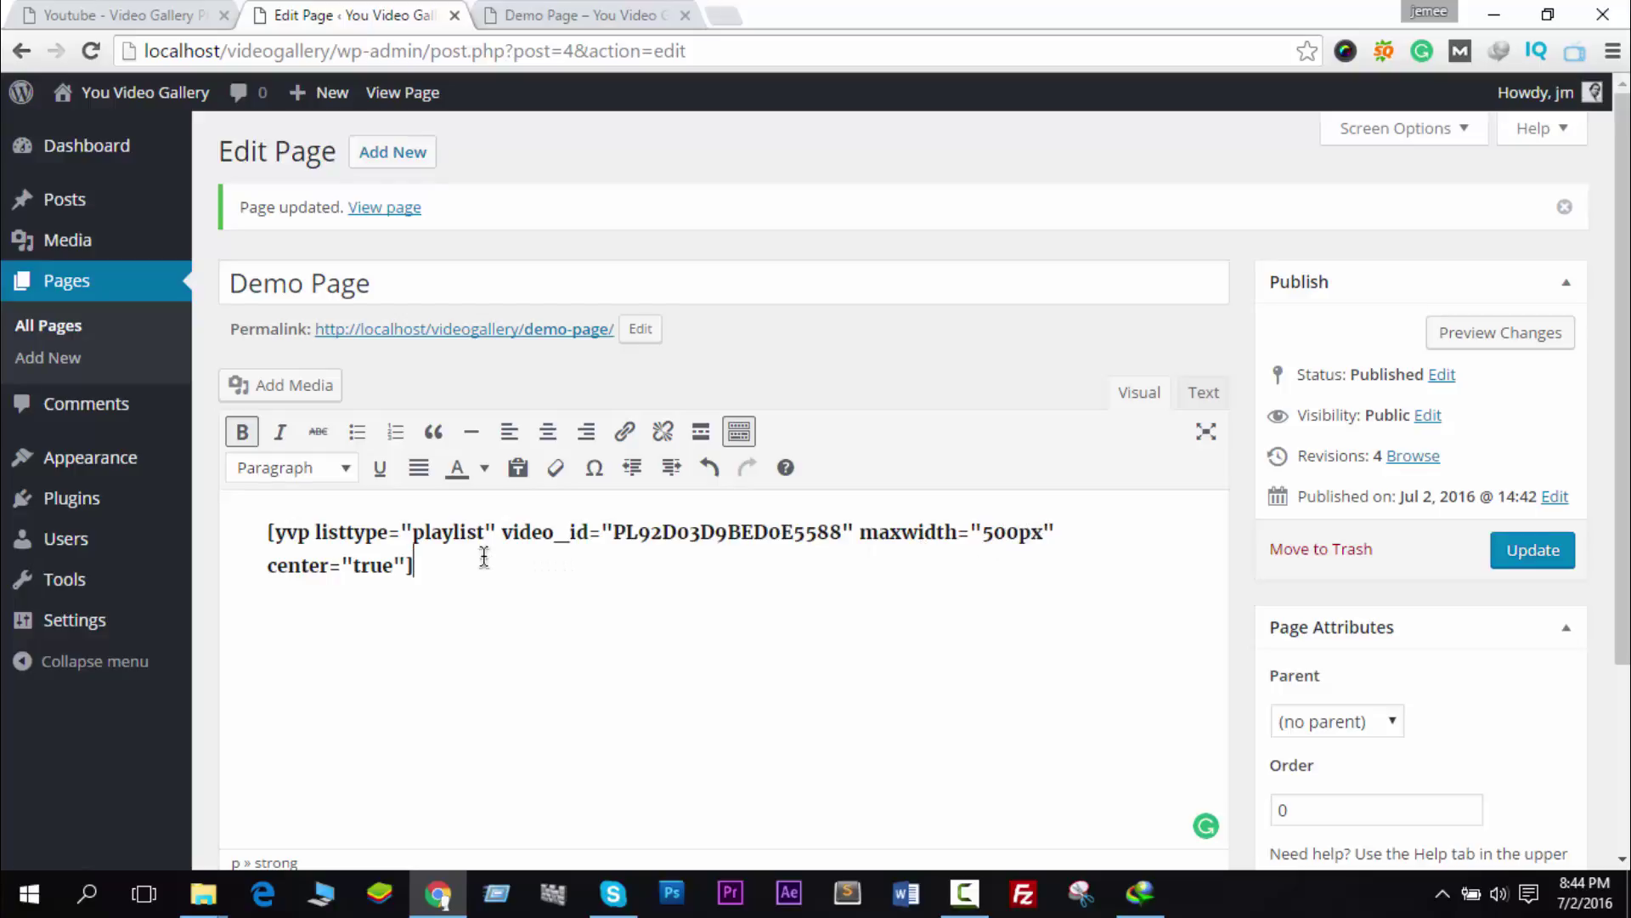
{"action": "left_click", "coordinate": [1496, 548]}
Step: Reload the live Demo Page to see the smaller centered player
{"action": "left_click", "coordinate": [577, 10]}
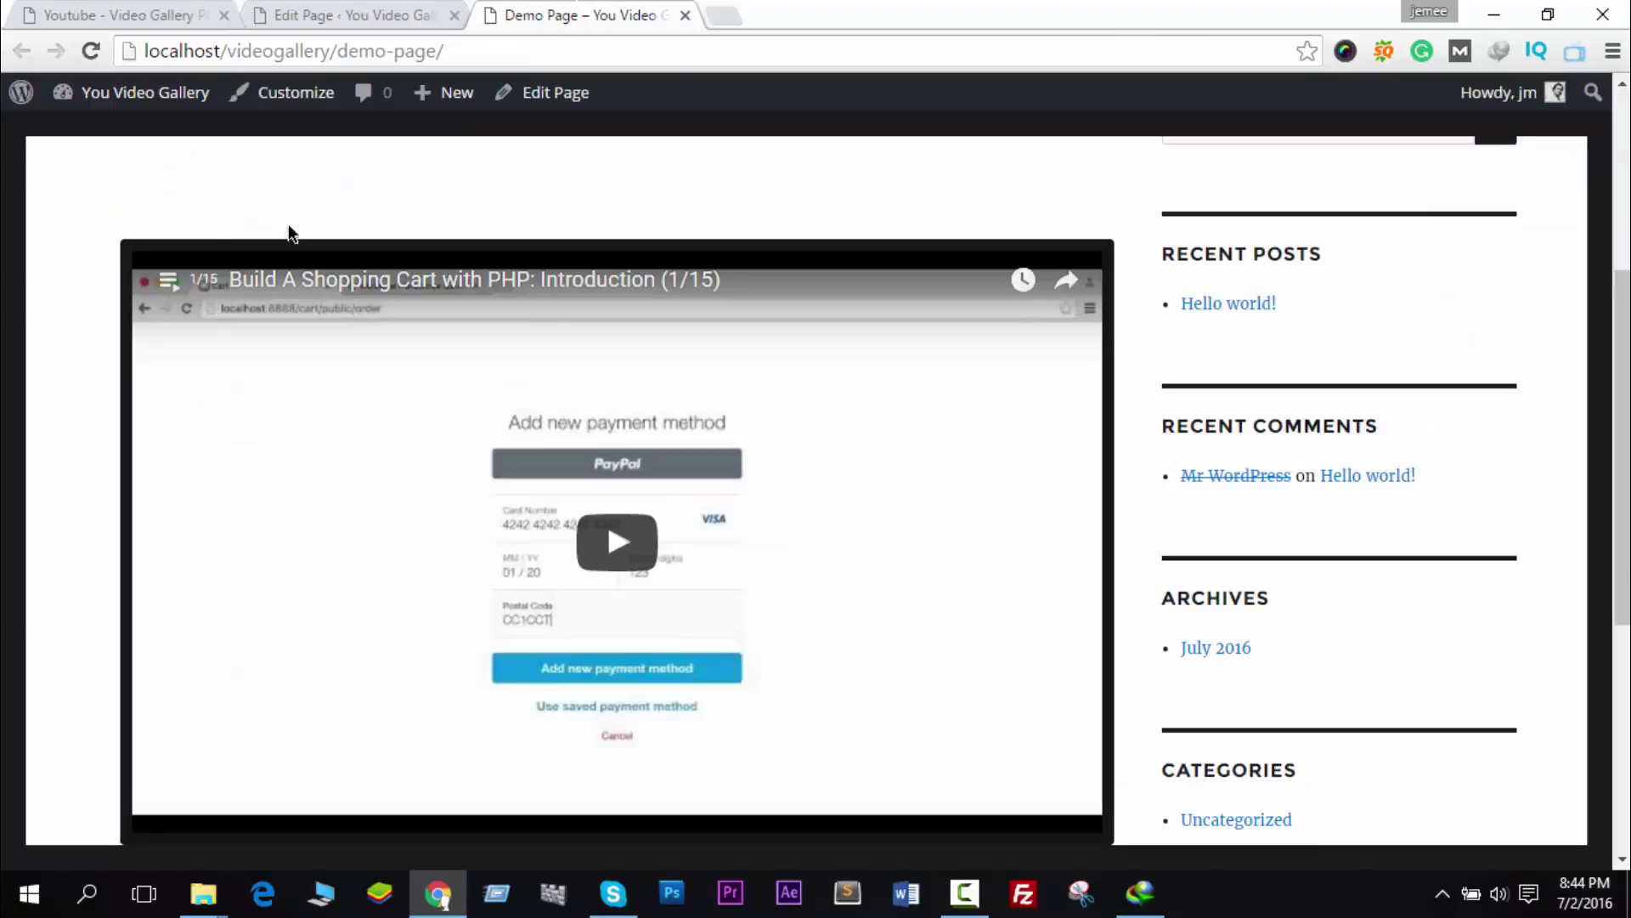
{"action": "right_click", "coordinate": [40, 174]}
{"action": "left_click", "coordinate": [191, 248]}
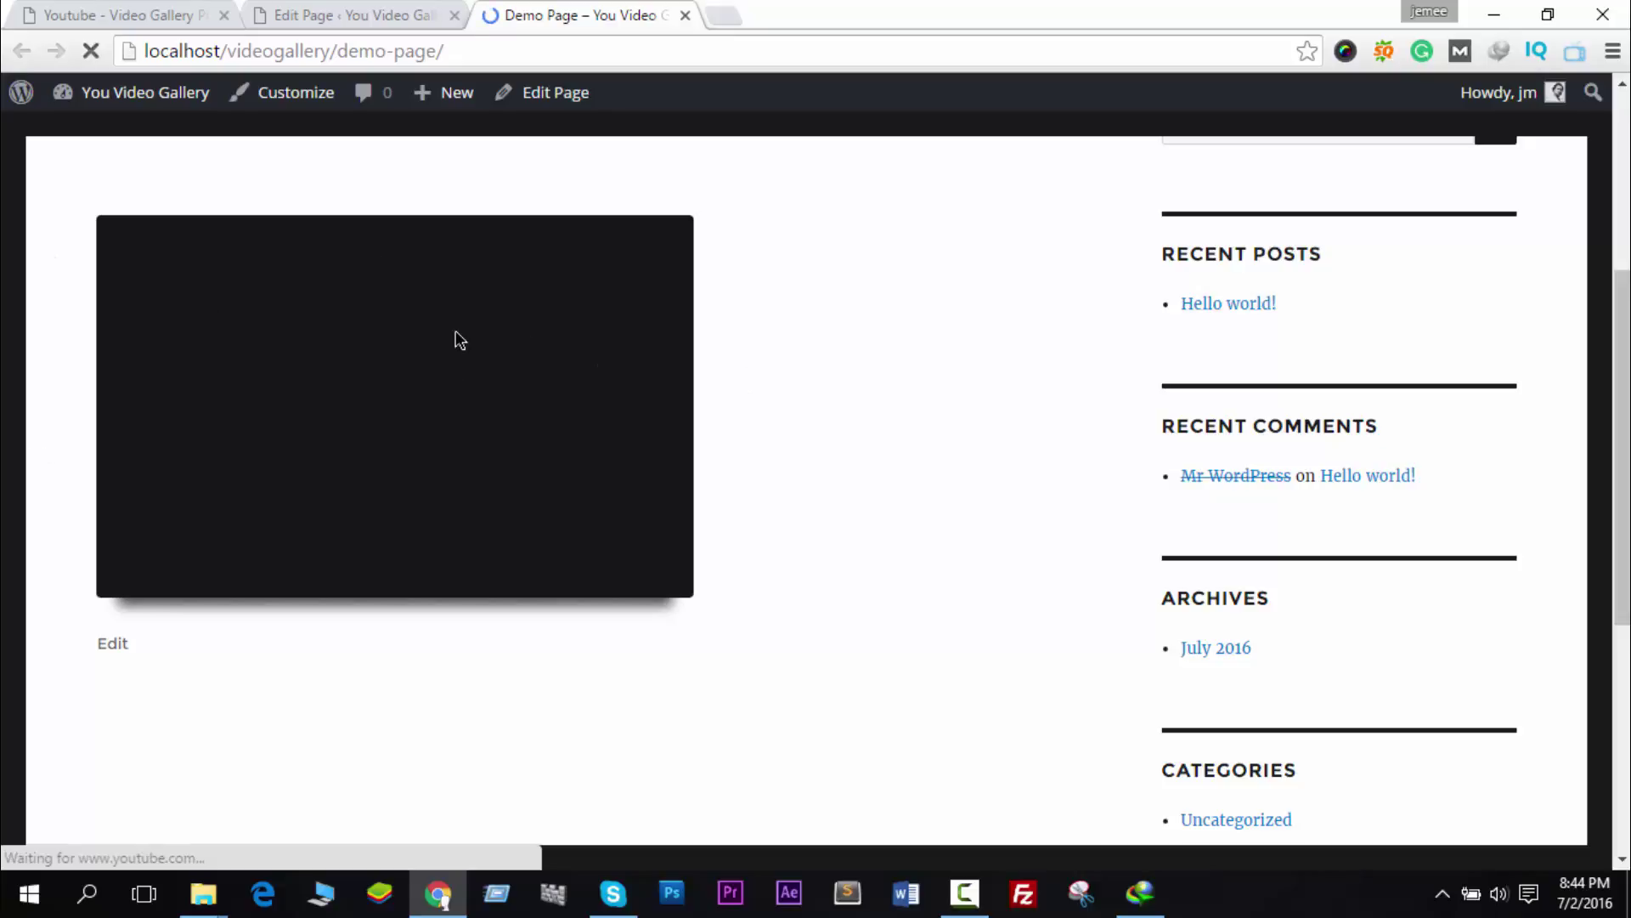
Step: Change the shortcode's maxwidth from 500px to 800px and update the Demo Page
{"action": "left_click", "coordinate": [364, 11]}
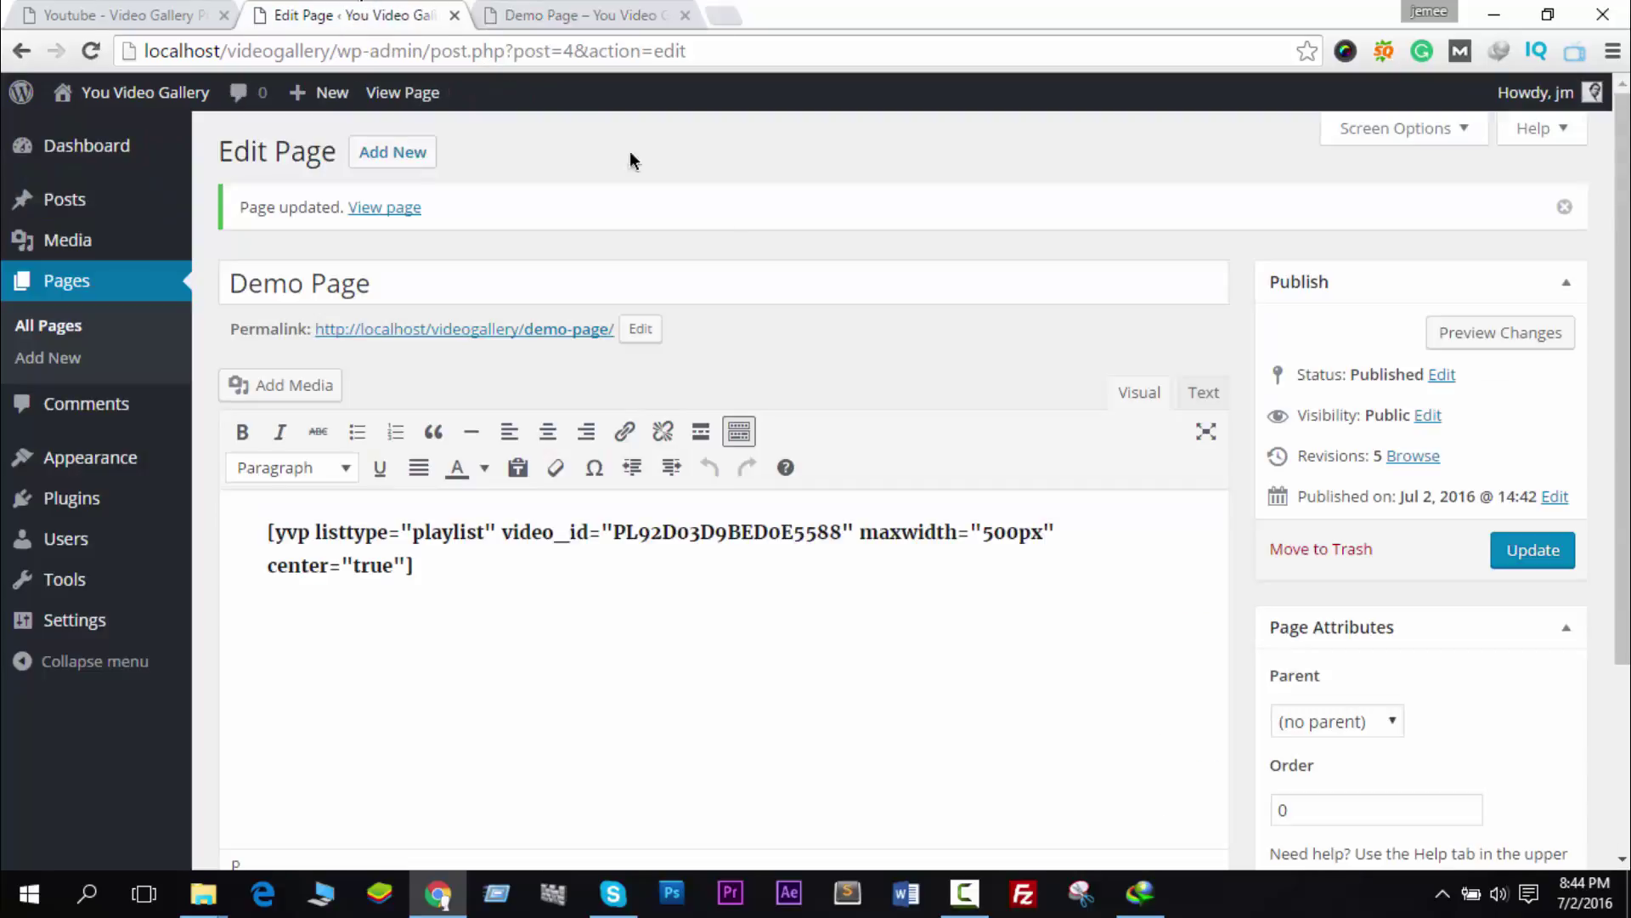
{"action": "left_click", "coordinate": [988, 531]}
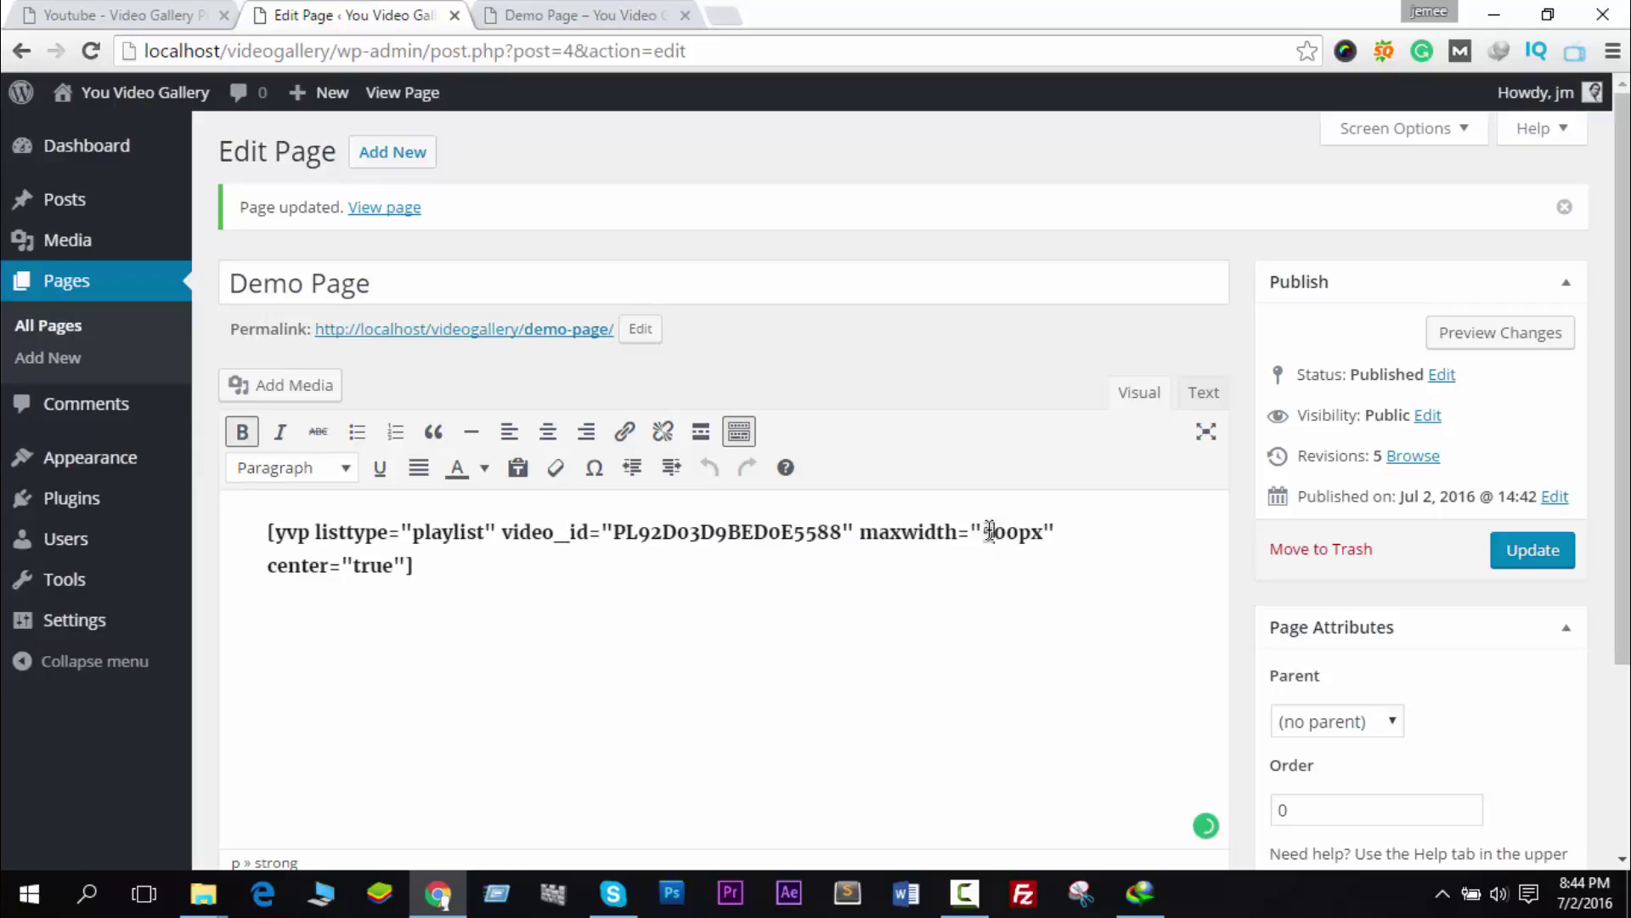
{"action": "type", "text": "8"}
{"action": "left_click", "coordinate": [1525, 552]}
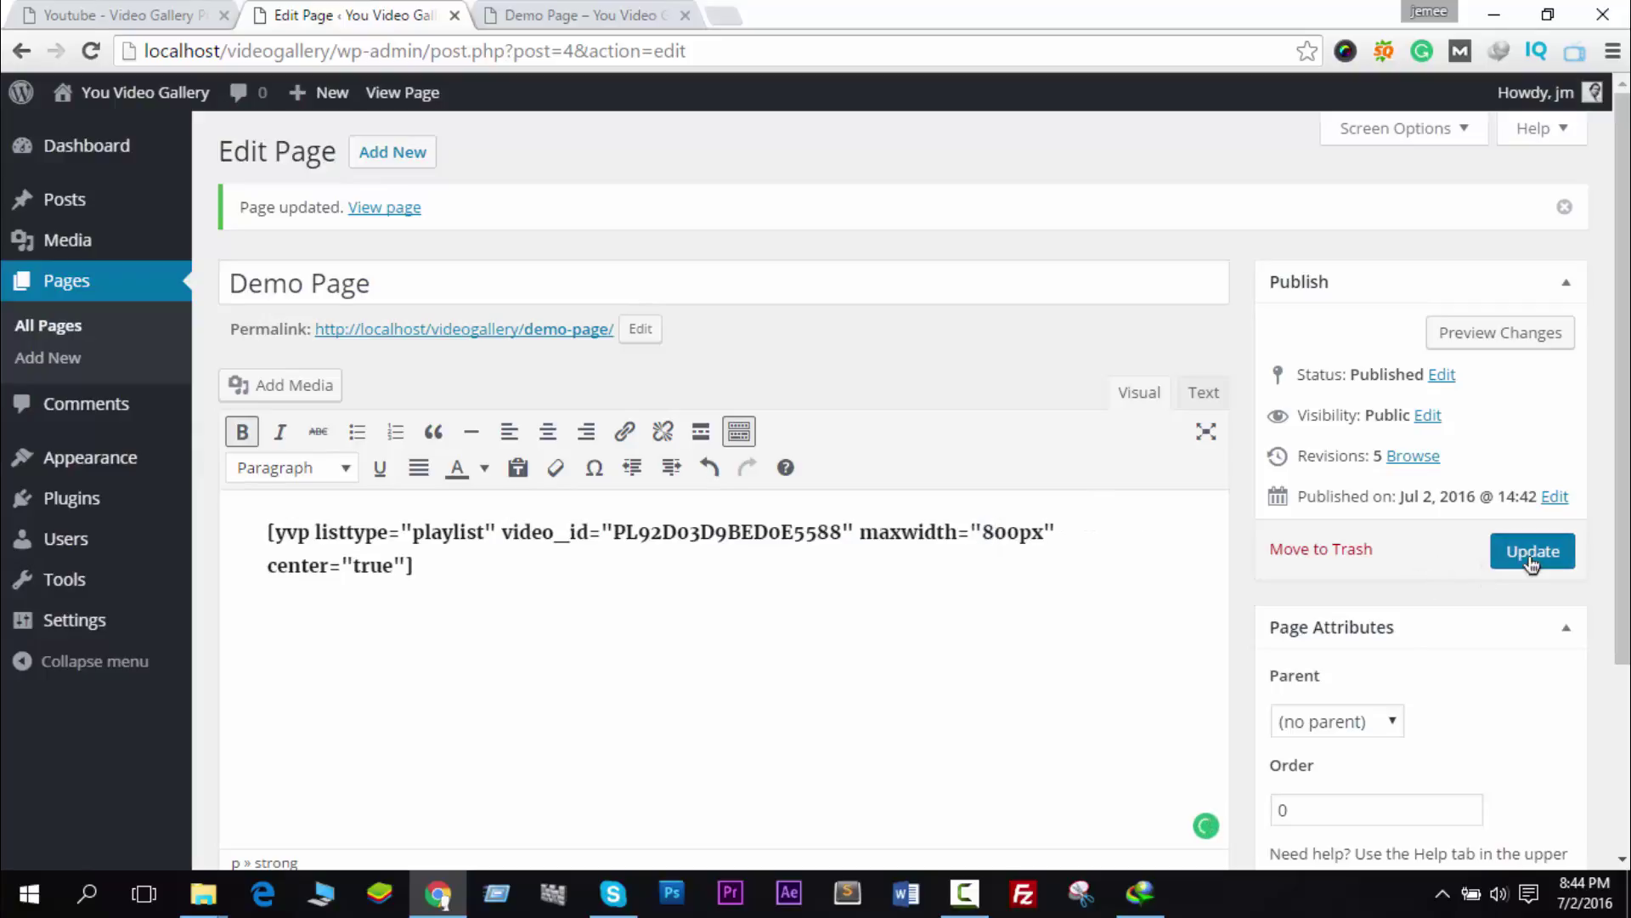
Step: Reload the live Demo Page to check the wider player
{"action": "left_click", "coordinate": [629, 15]}
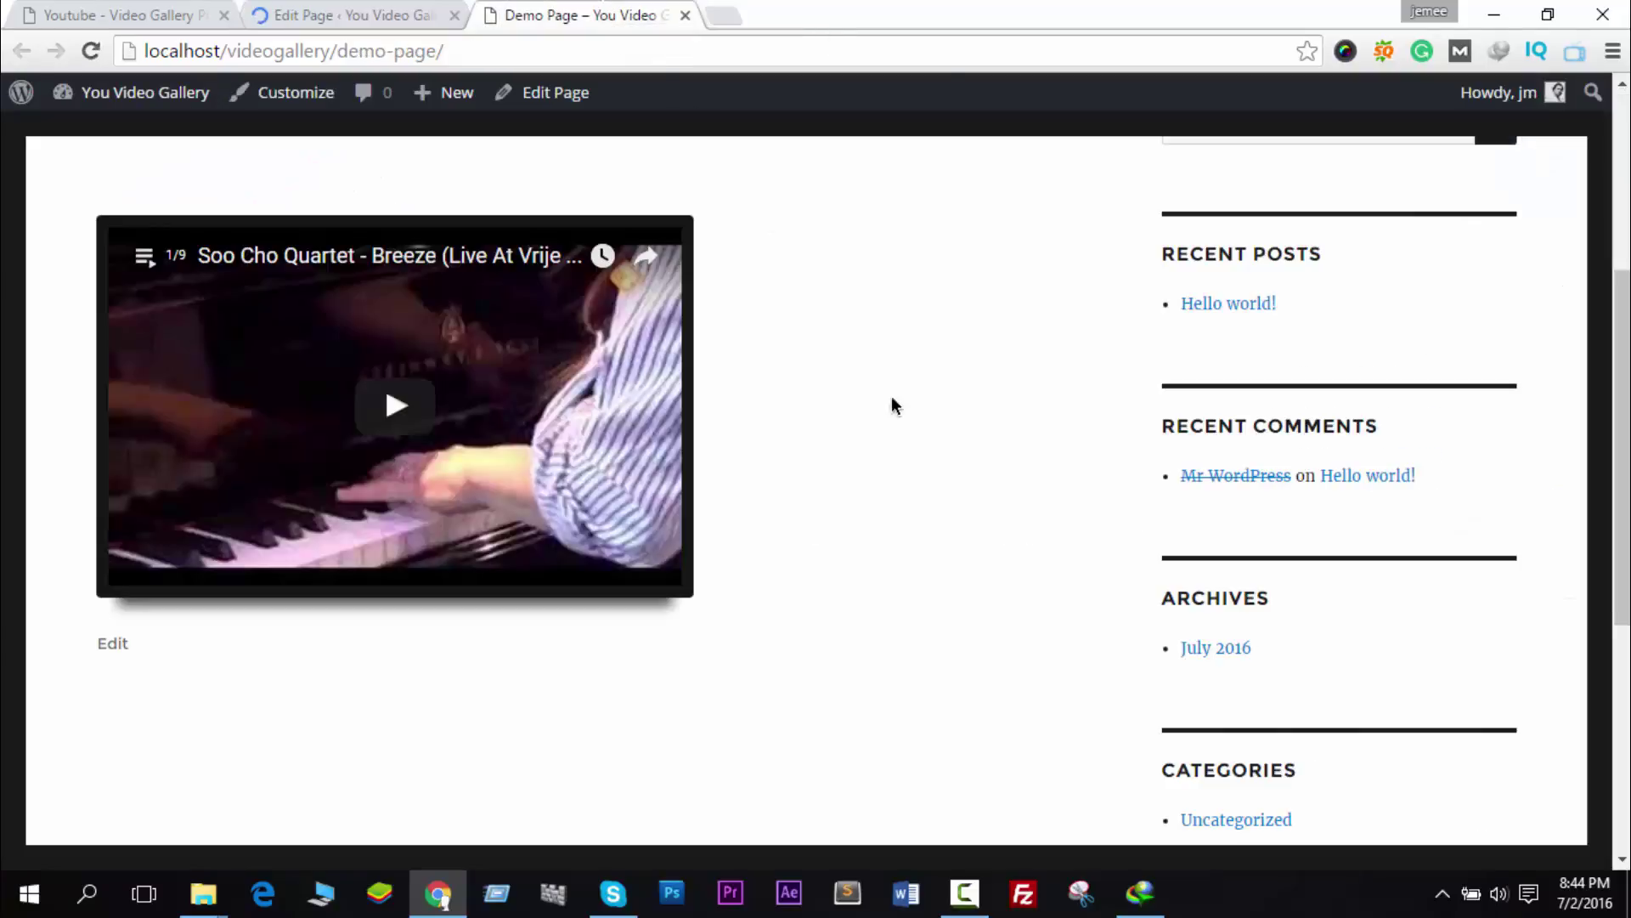
{"action": "right_click", "coordinate": [1023, 559]}
{"action": "left_click", "coordinate": [1011, 539]}
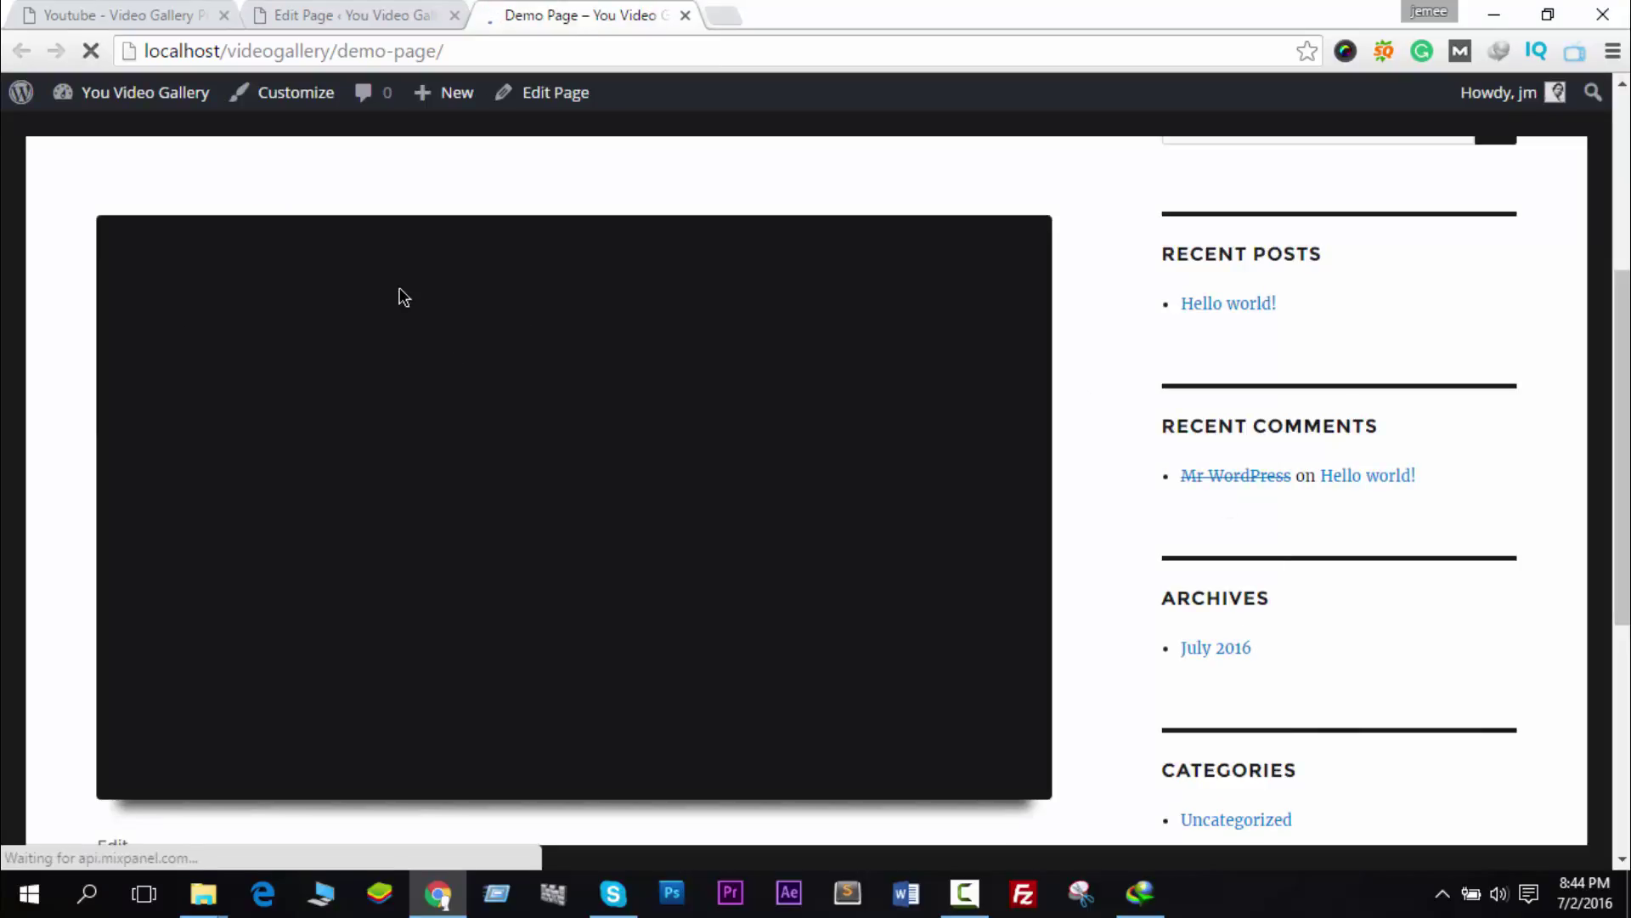
Step: Clear the shortcode example highlight, then view the 800px player on the Demo Page
{"action": "left_click", "coordinate": [349, 15]}
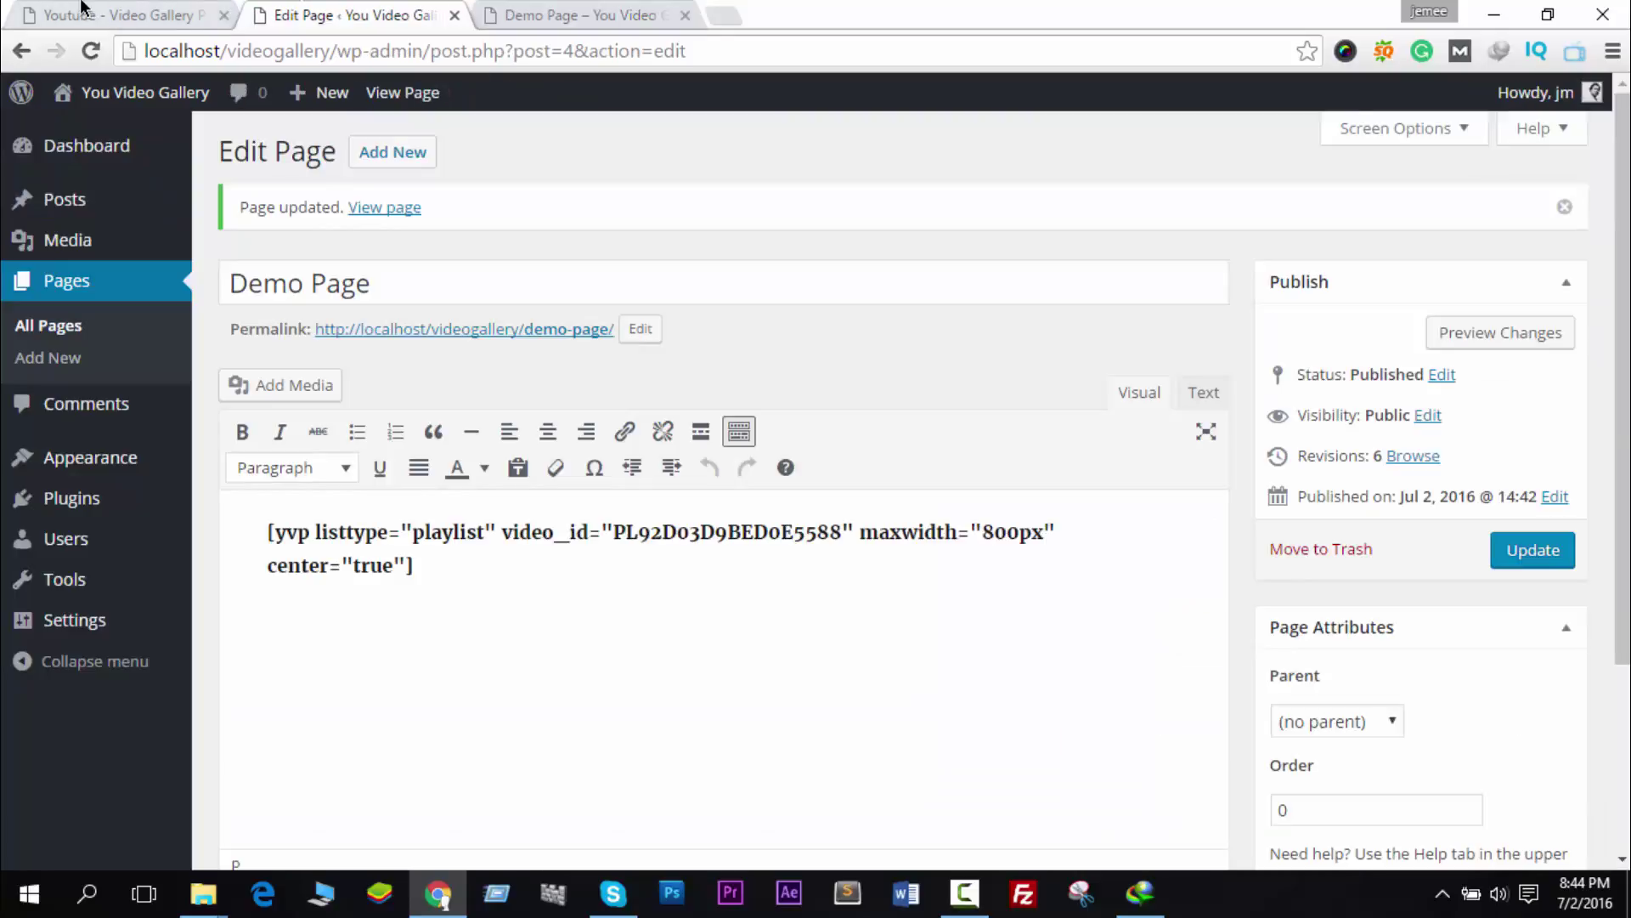
{"action": "left_click", "coordinate": [81, 10]}
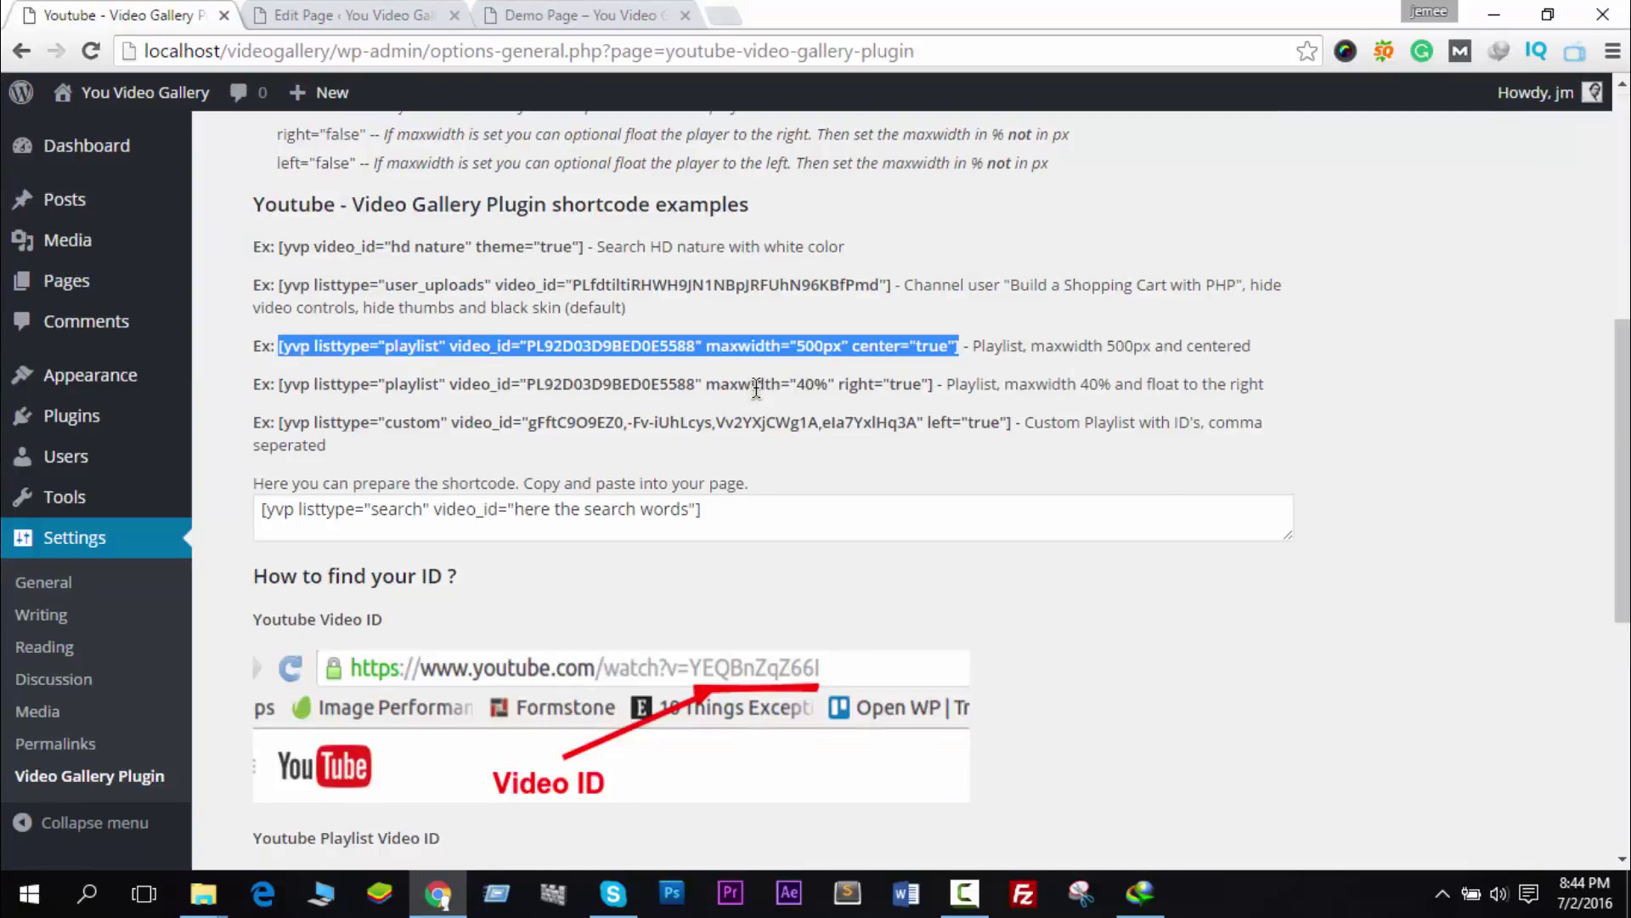
{"action": "left_click", "coordinate": [775, 411]}
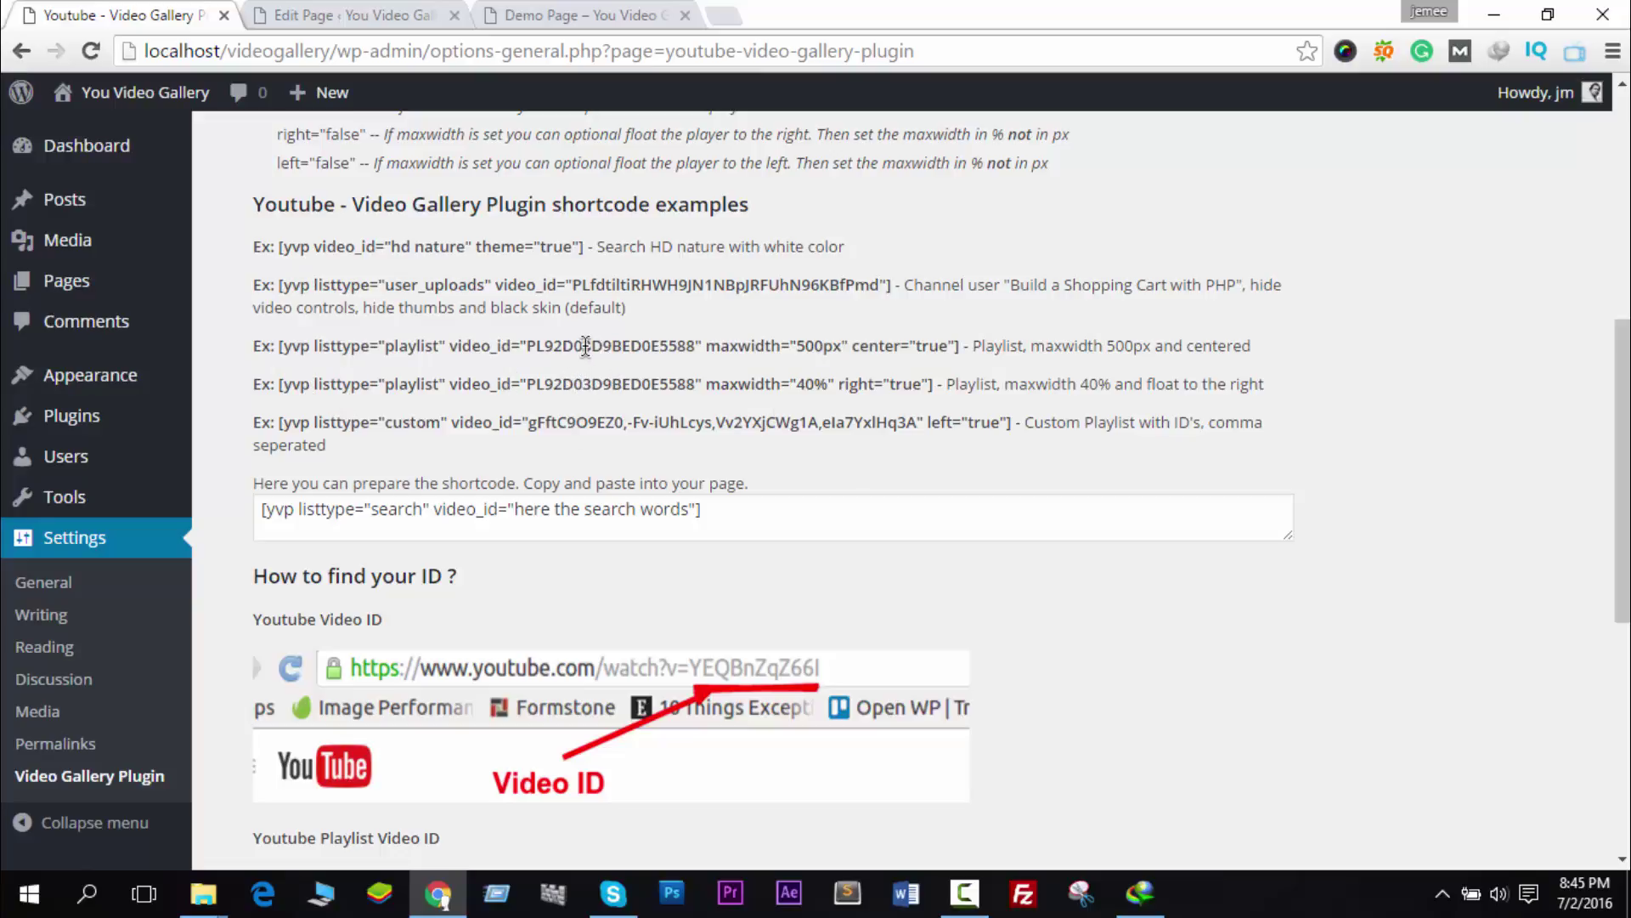
{"action": "left_click", "coordinate": [569, 12]}
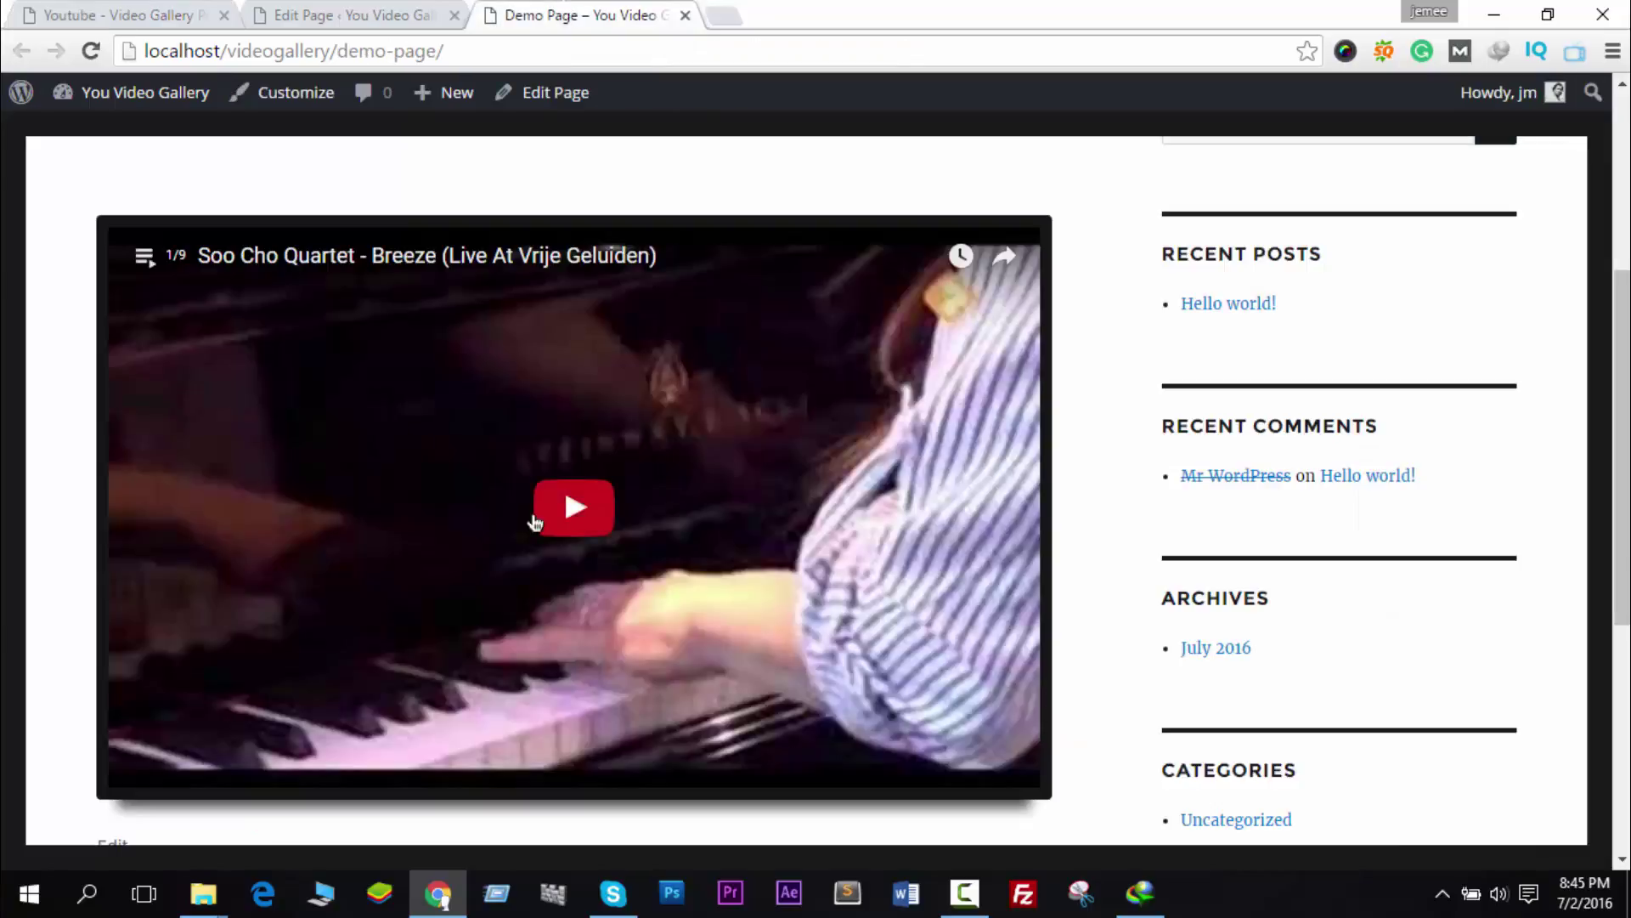